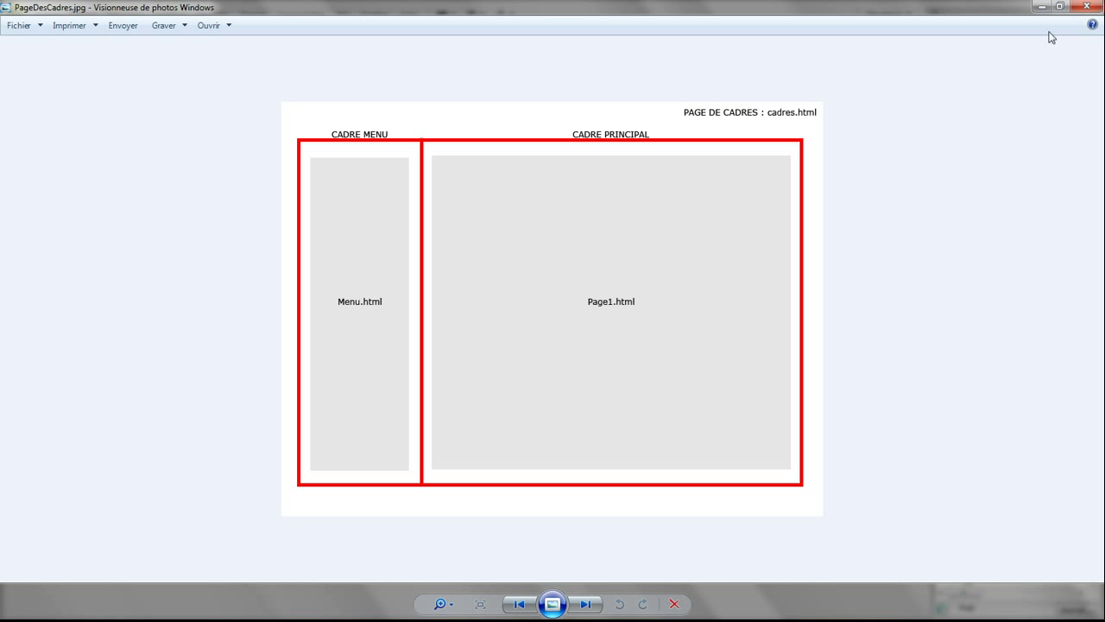
# Close the frame layout picture, switch to Dreamweaver and create a blank HTML document.
pyautogui.click(1087, 8)
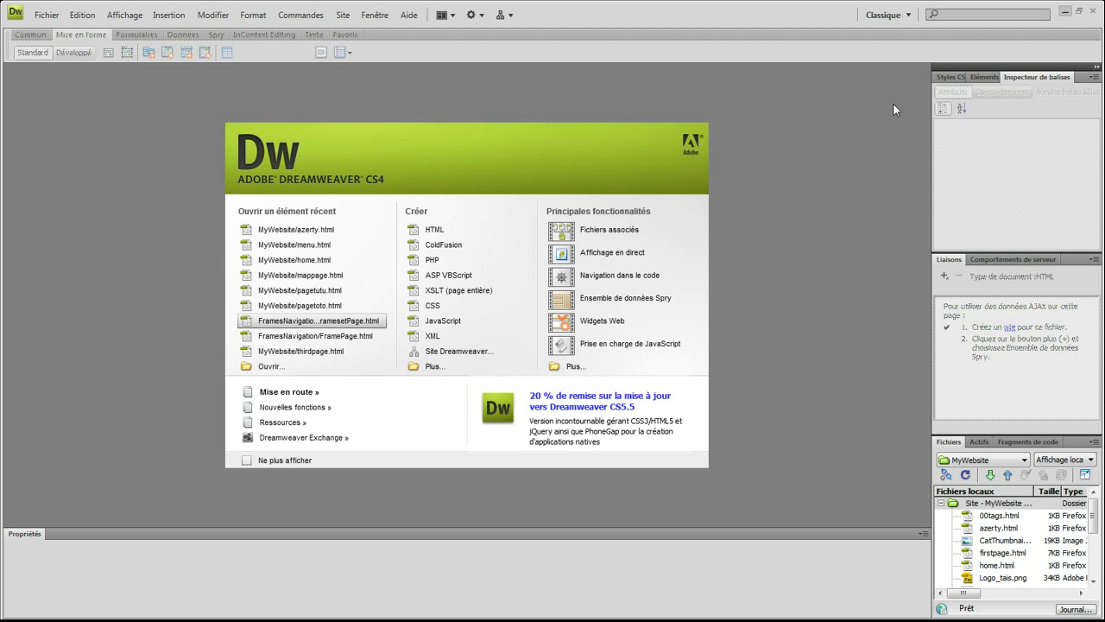
pyautogui.click(432, 231)
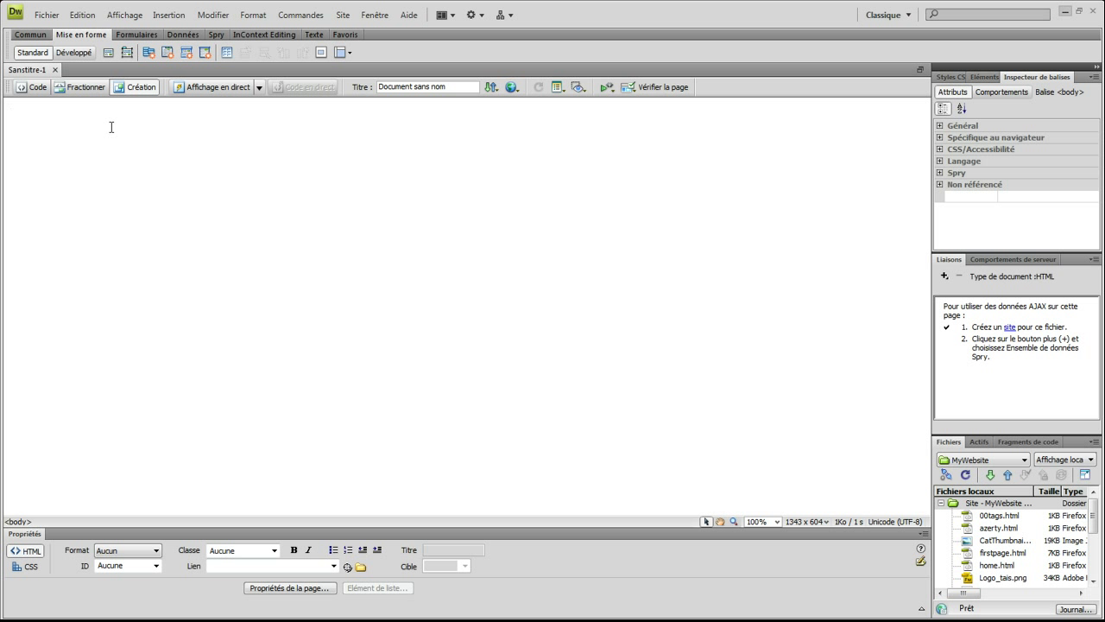
# Create a new frameset document from the "Gauche fixe" sample page in the "Jeux de cadres" examples.
pyautogui.click(44, 19)
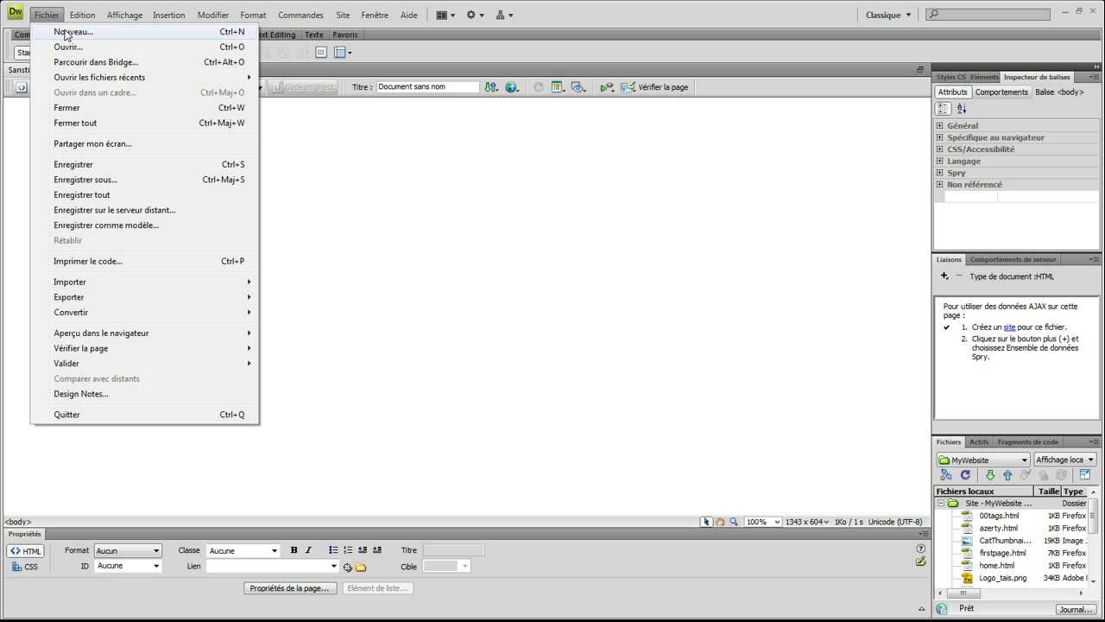
pyautogui.click(74, 34)
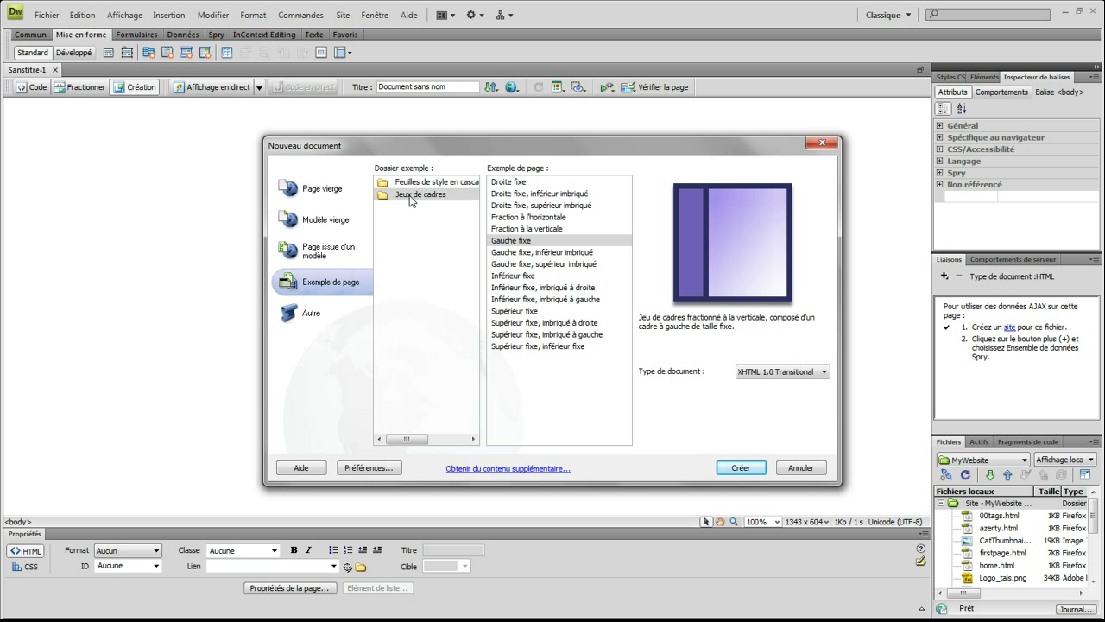
pyautogui.click(510, 184)
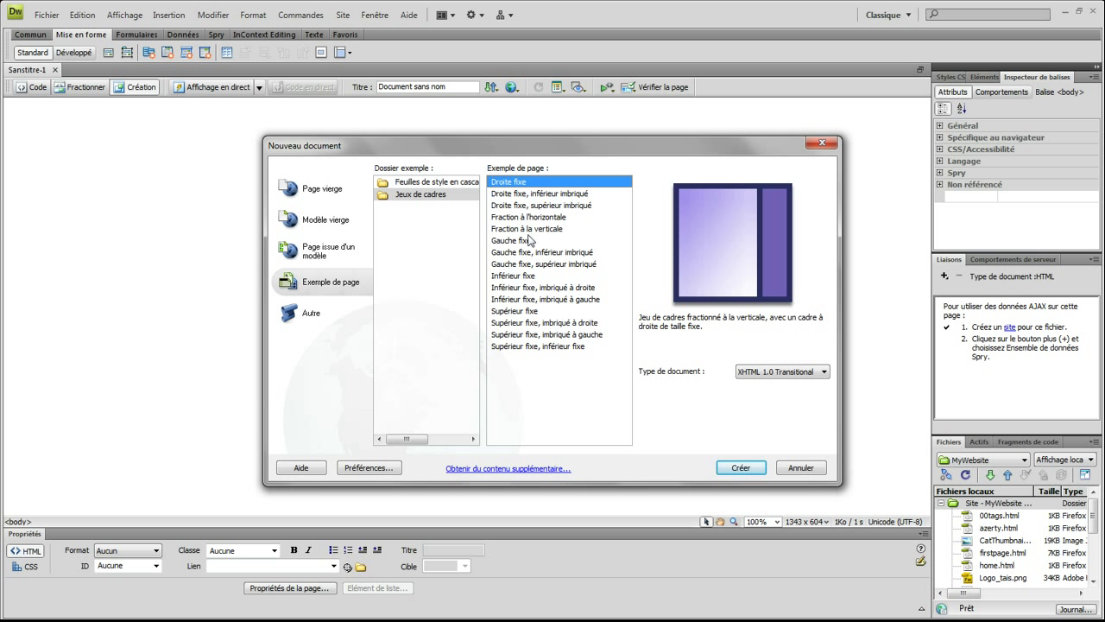
pyautogui.click(507, 246)
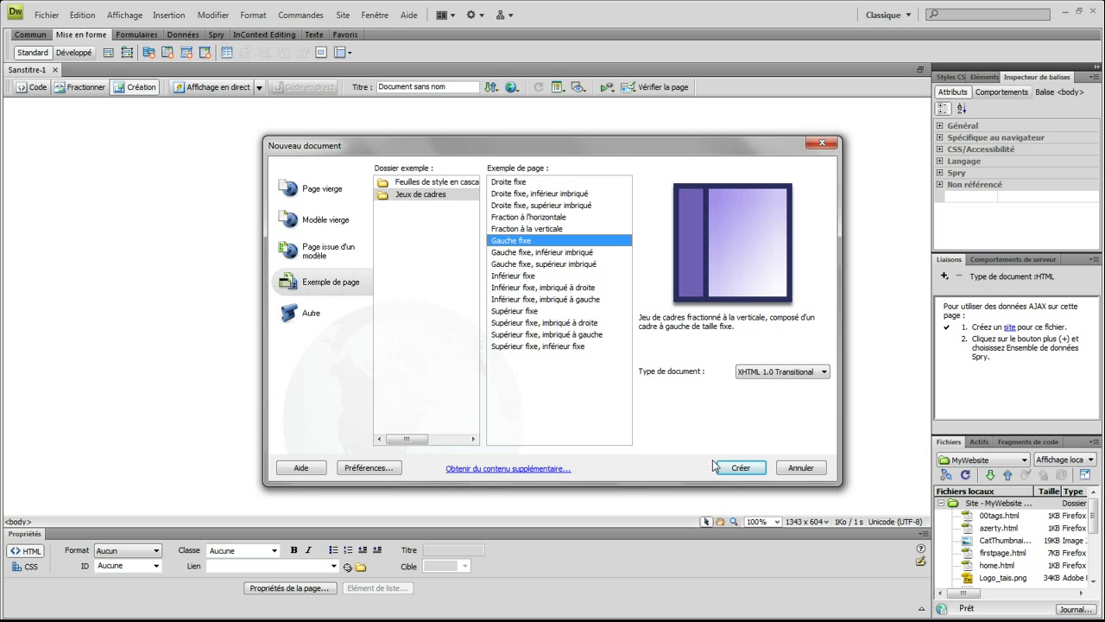
pyautogui.click(741, 468)
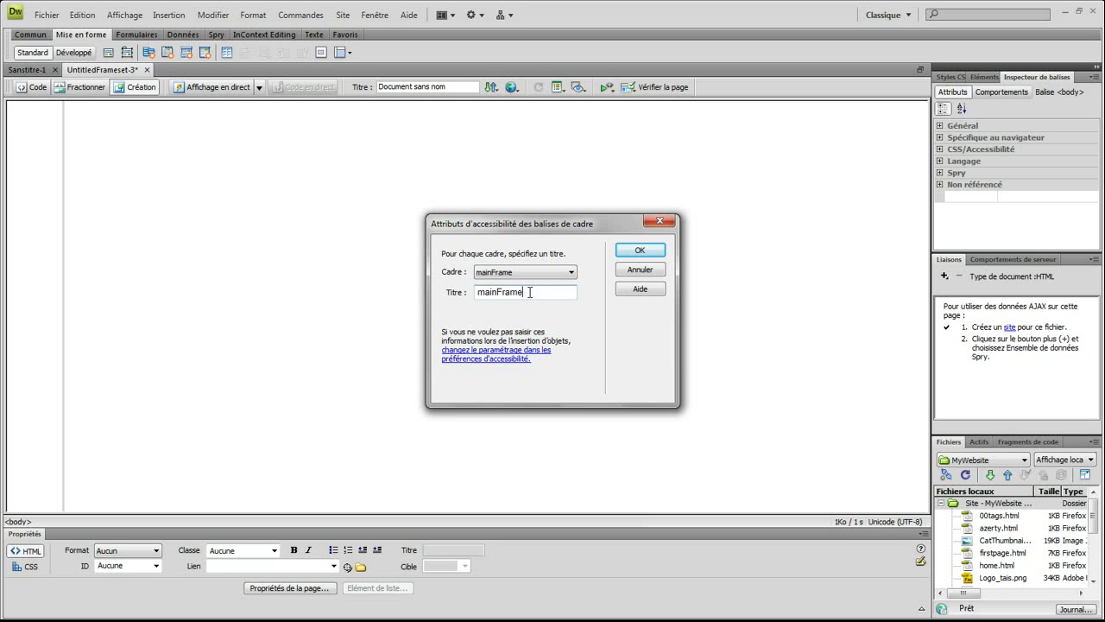
# Check the accessibility titles of both frames and accept mainFrame and leftFrame.
pyautogui.moveTo(527, 292); pyautogui.dragTo(478, 292)
pyautogui.click(574, 275)
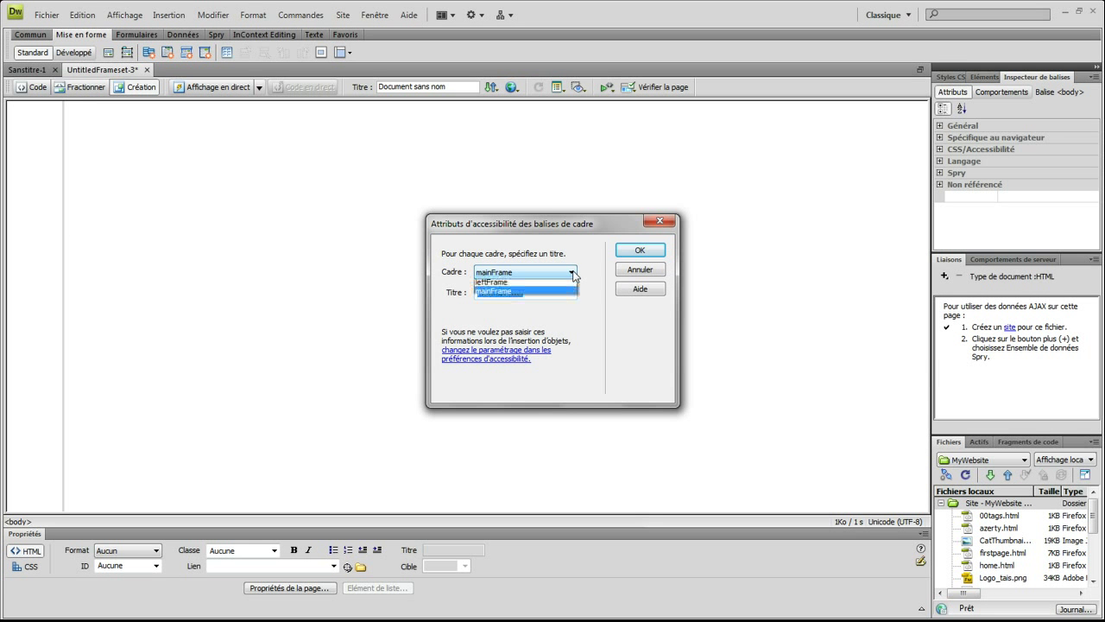
pyautogui.click(547, 285)
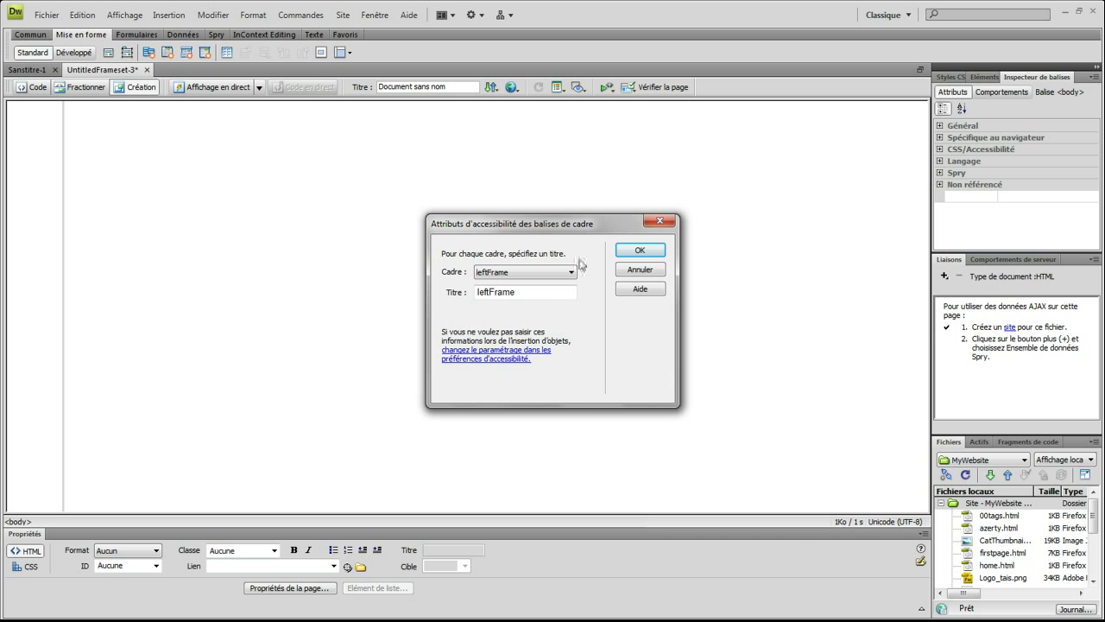
pyautogui.click(642, 251)
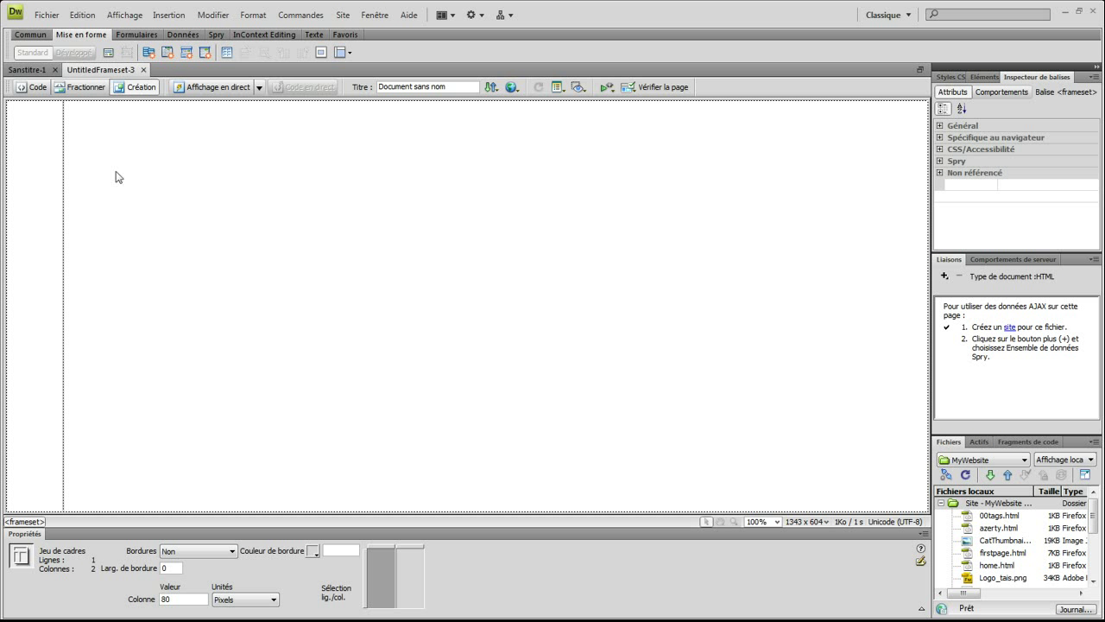
# Enter the menu entries Home, Page1 and Page2 as separate paragraphs in the narrow left frame.
pyautogui.click(26, 162)
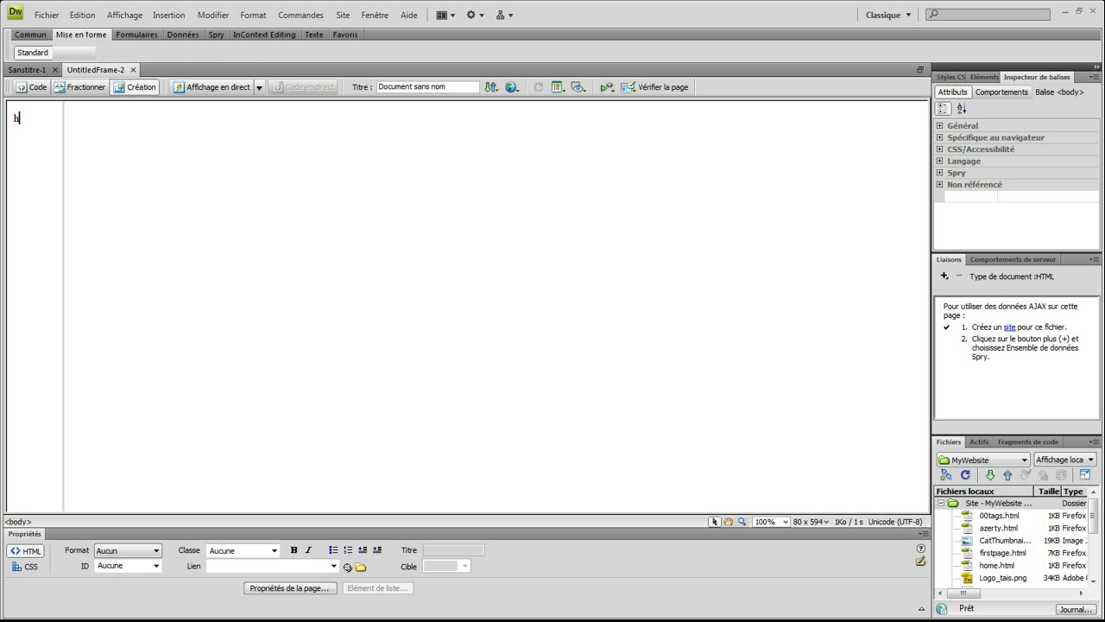
pyautogui.write('Home')
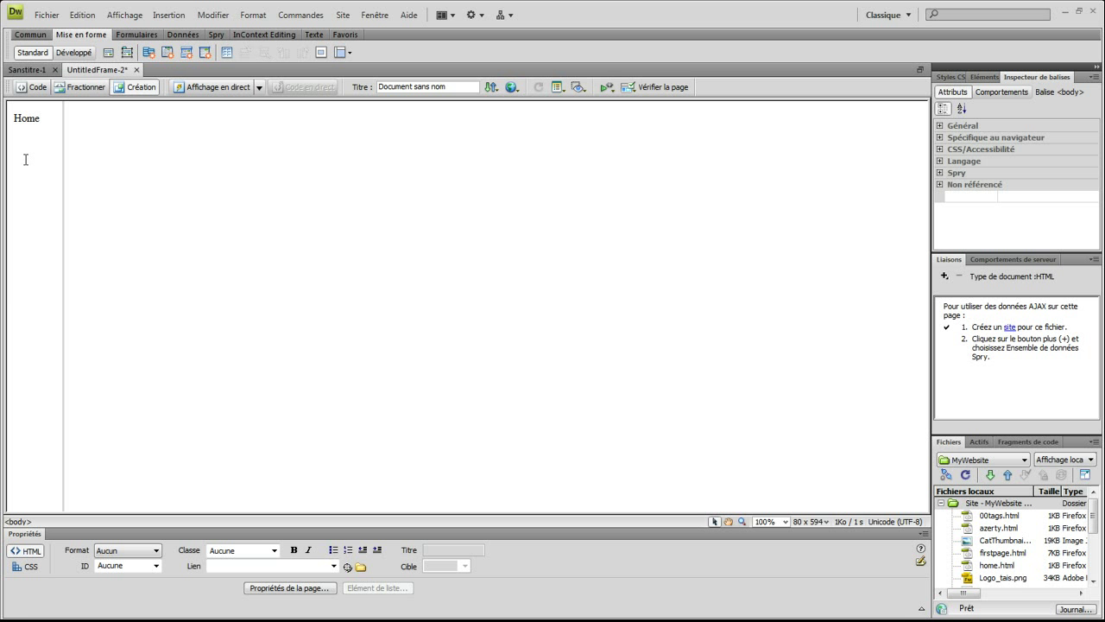
pyautogui.press('Return')
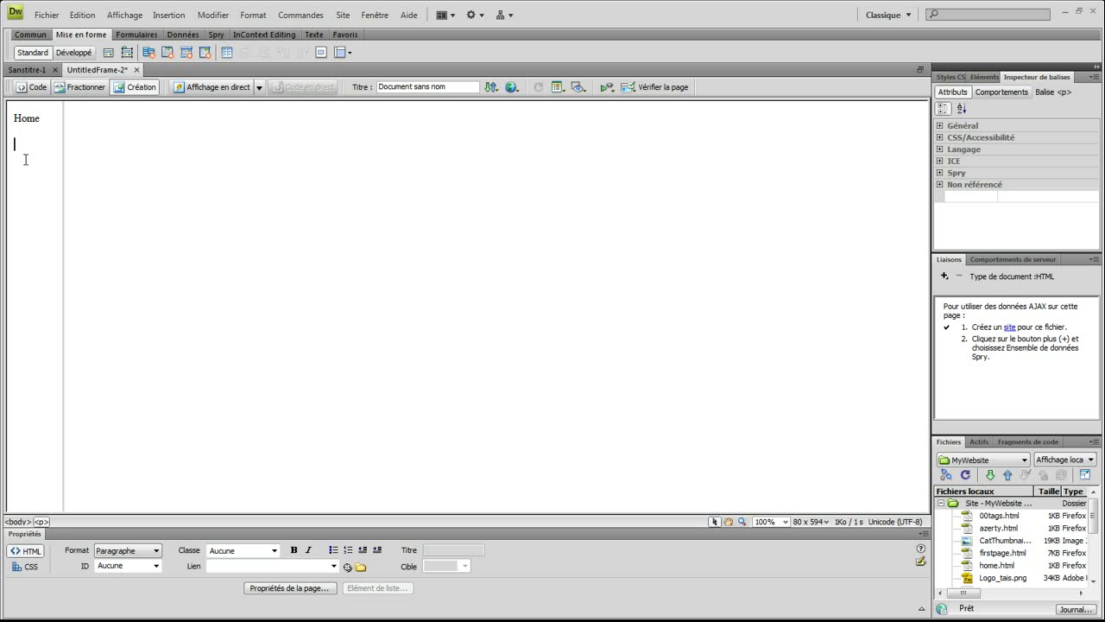
pyautogui.write('Page1')
pyautogui.press('Return')
pyautogui.write('Page2')
pyautogui.rightClick(29, 210)
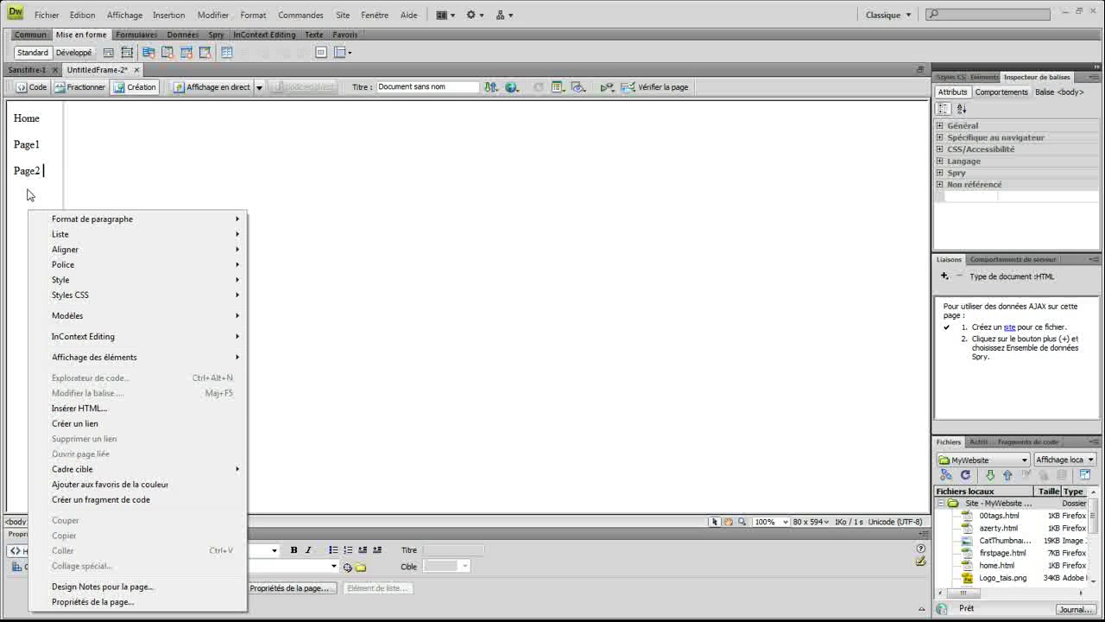
pyautogui.click(29, 191)
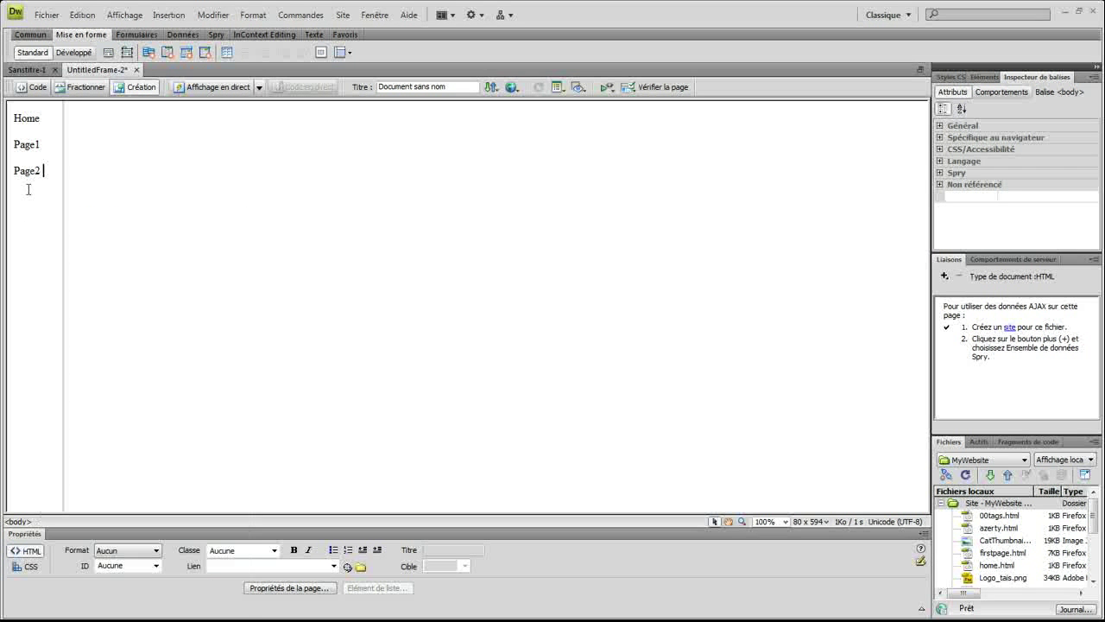
# Save the left menu frame as Menu1.html in the MyWebsite folder.
pyautogui.click(48, 17)
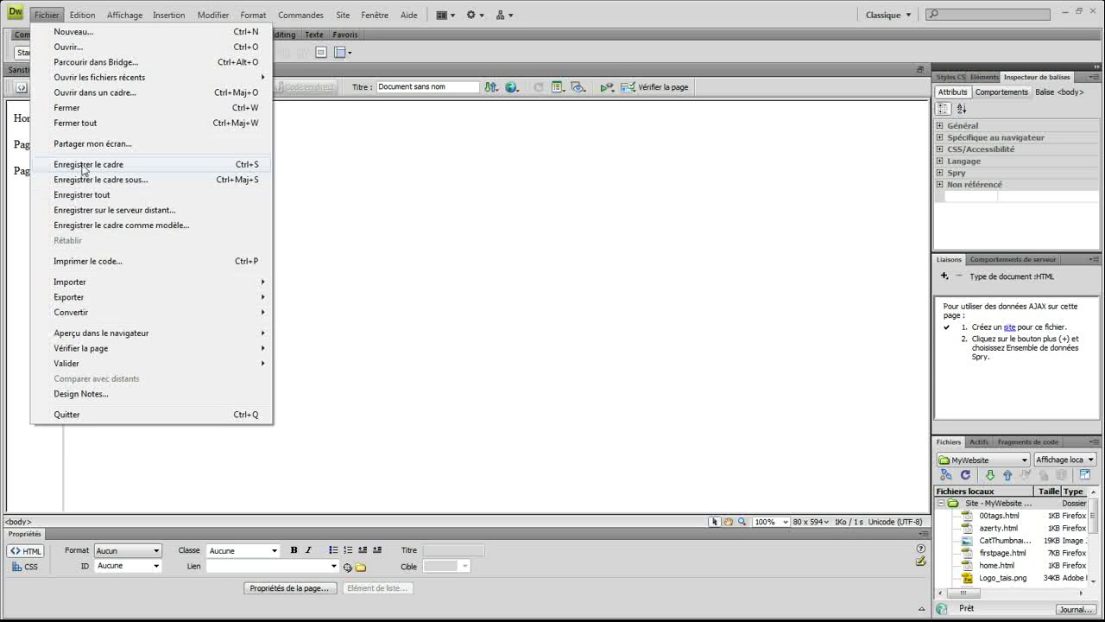
pyautogui.click(83, 165)
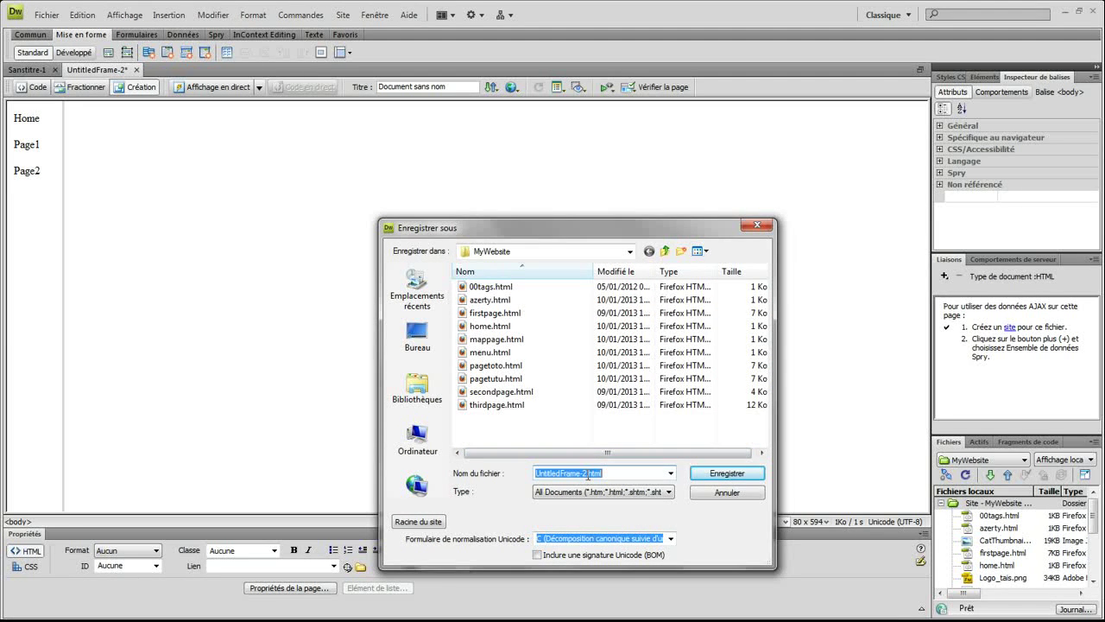
pyautogui.click(620, 473)
pyautogui.press('BackSpace')
pyautogui.press('BackSpace')
pyautogui.press('BackSpace')
pyautogui.press('BackSpace')
pyautogui.press('BackSpace')
pyautogui.press('BackSpace')
pyautogui.press('BackSpace')
pyautogui.press('BackSpace')
pyautogui.press('BackSpace')
pyautogui.press('BackSpace')
pyautogui.press('BackSpace')
pyautogui.press('BackSpace')
pyautogui.press('BackSpace')
pyautogui.press('BackSpace')
pyautogui.press('BackSpace')
pyautogui.press('BackSpace')
pyautogui.press('BackSpace')
pyautogui.press('BackSpace')
pyautogui.press('BackSpace')
pyautogui.press('BackSpace')
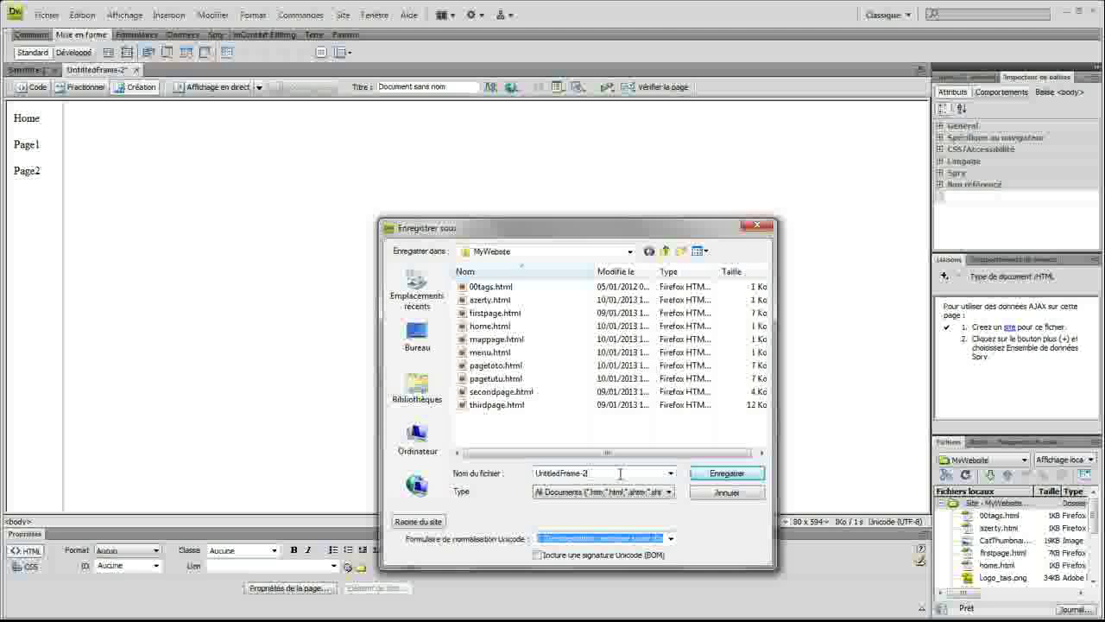
pyautogui.write('M')
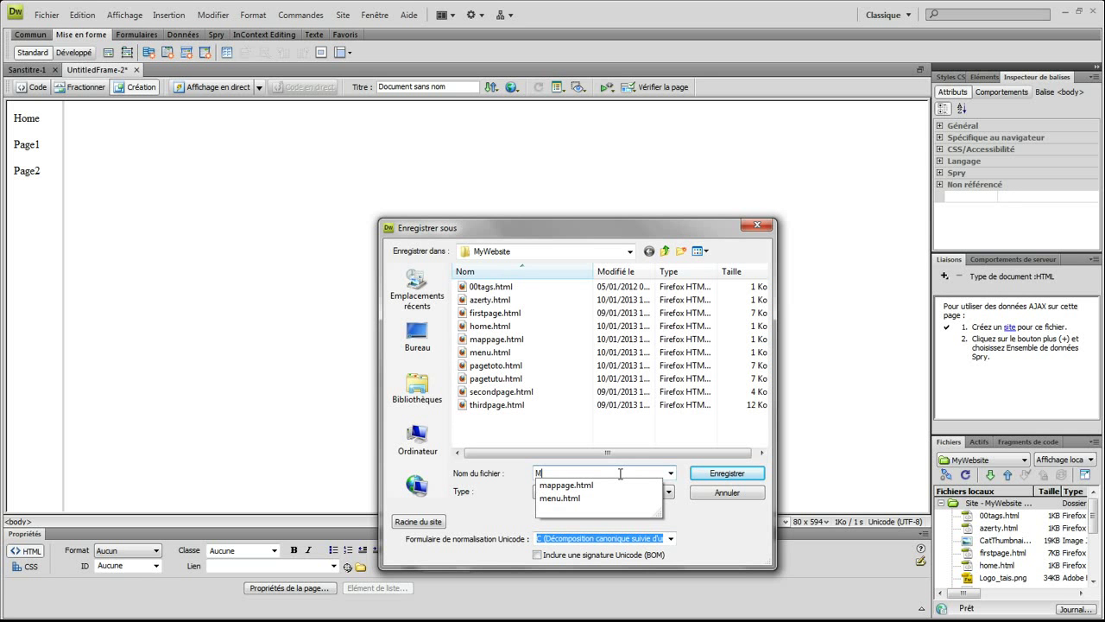
pyautogui.write('enu')
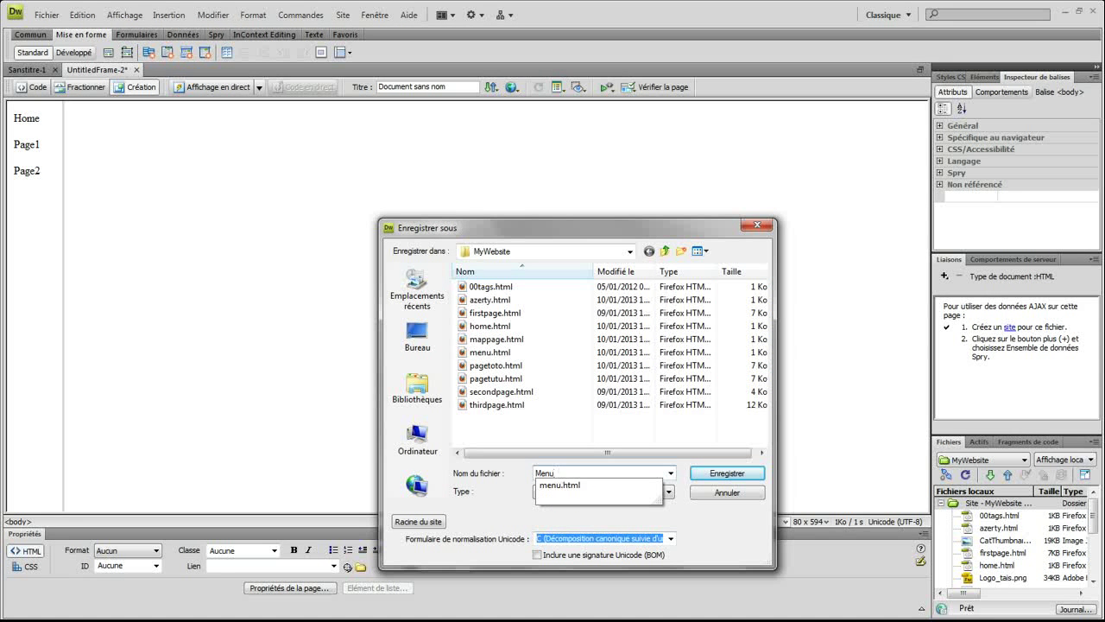
pyautogui.write('1')
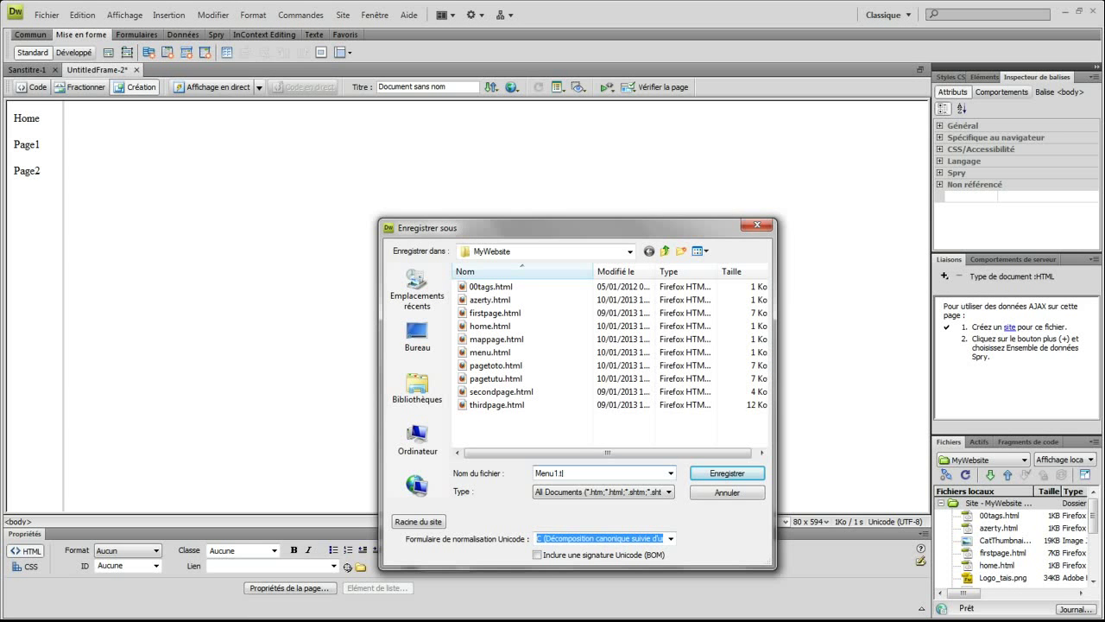
pyautogui.write('.html')
pyautogui.click(737, 475)
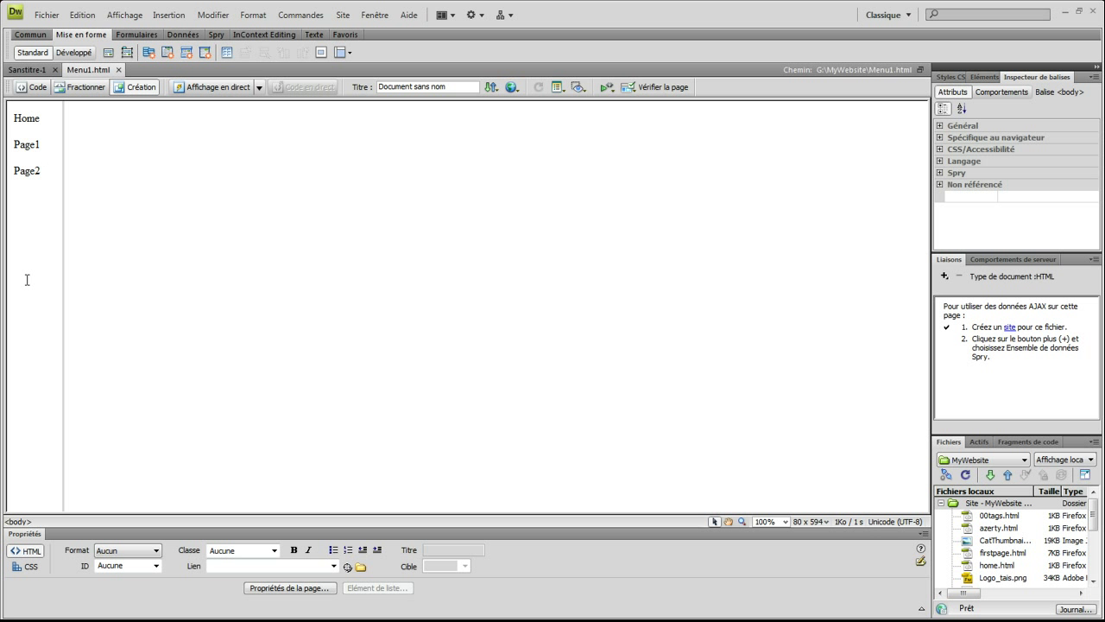
# Enter "Welcome to my website ! Enjoy to read and learn this video !" in the main frame.
pyautogui.click(258, 174)
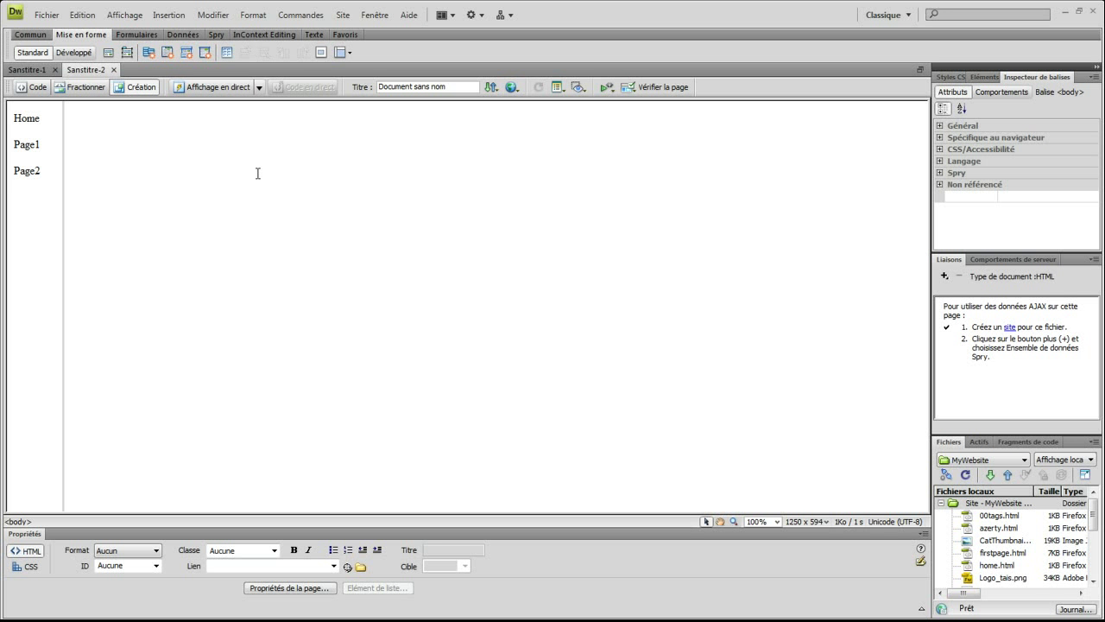
pyautogui.write('Welcome to my websit')
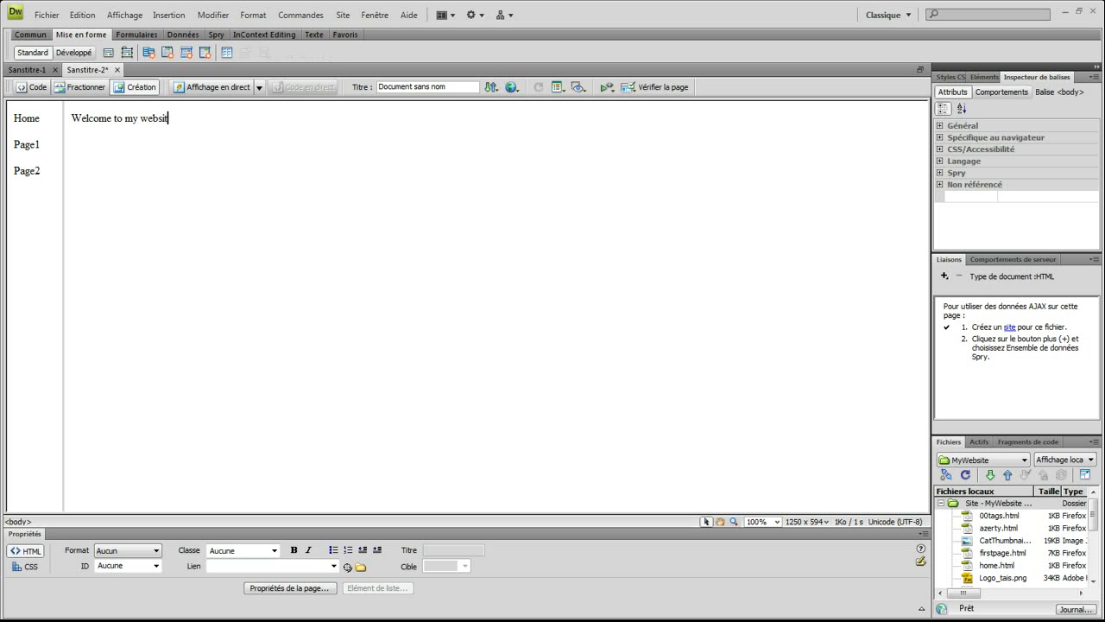
pyautogui.write('e ! Enjoy to rea')
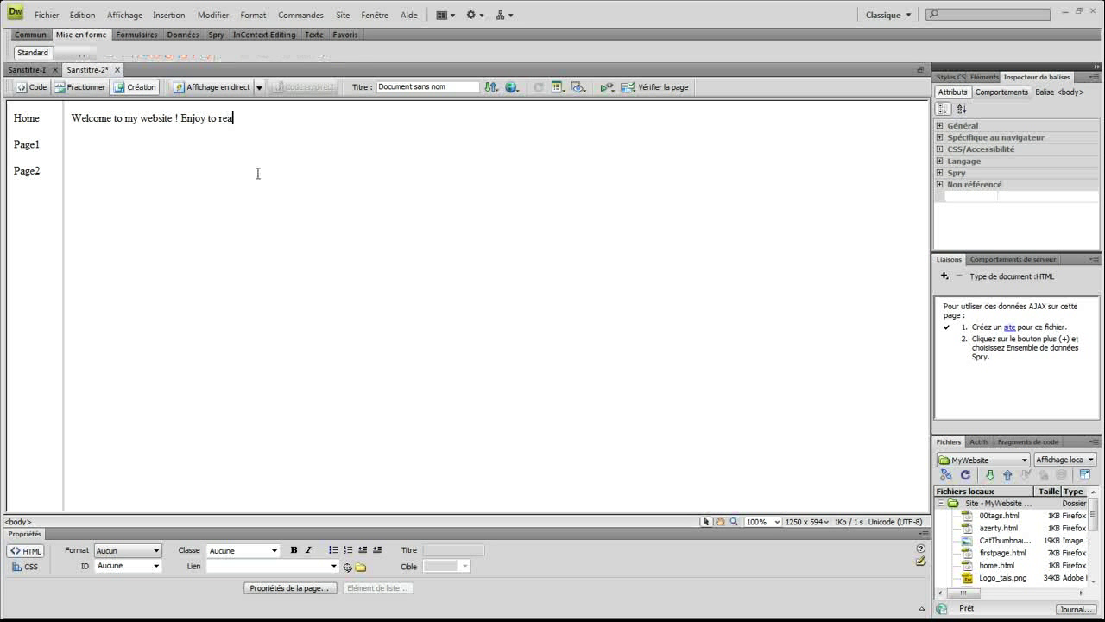
pyautogui.write('d and le')
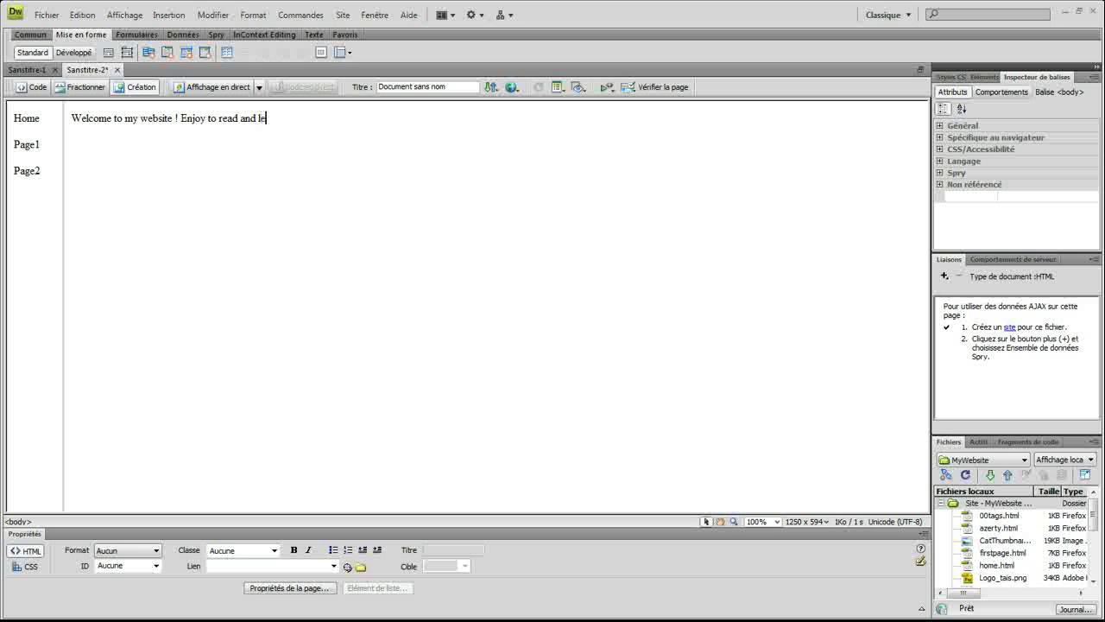
pyautogui.write('arn this video !')
pyautogui.rightClick(257, 173)
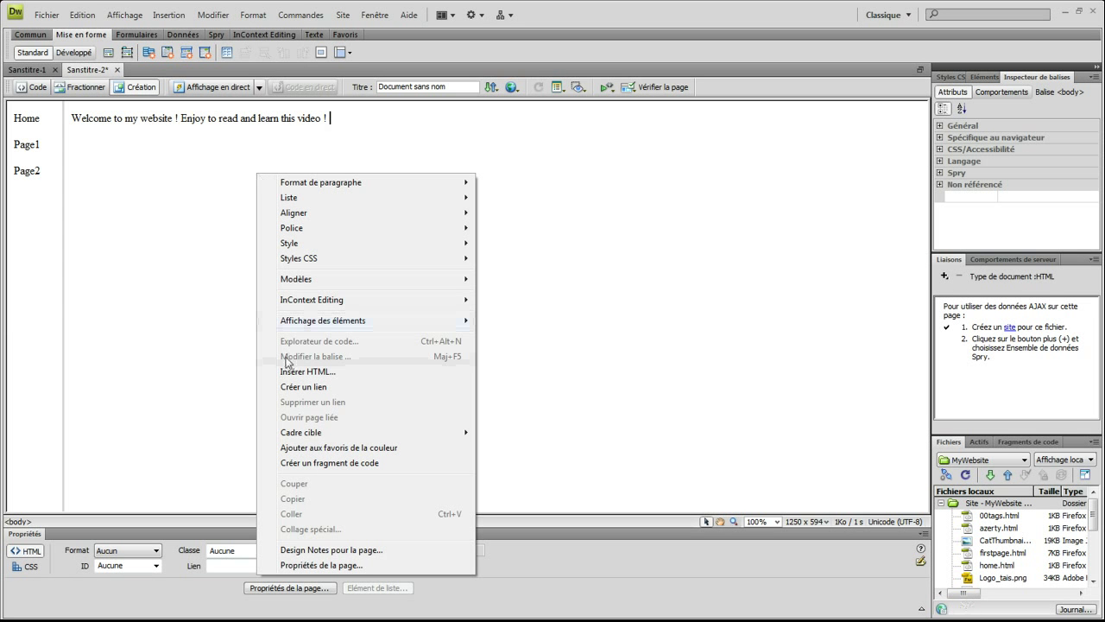
pyautogui.moveTo(298, 433)
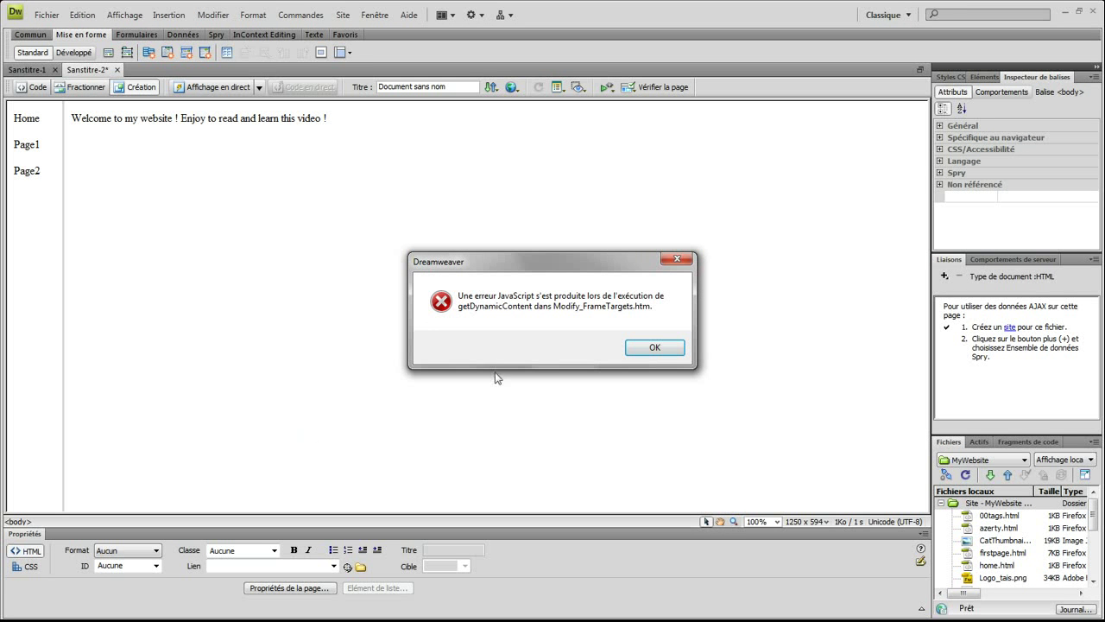
pyautogui.click(644, 348)
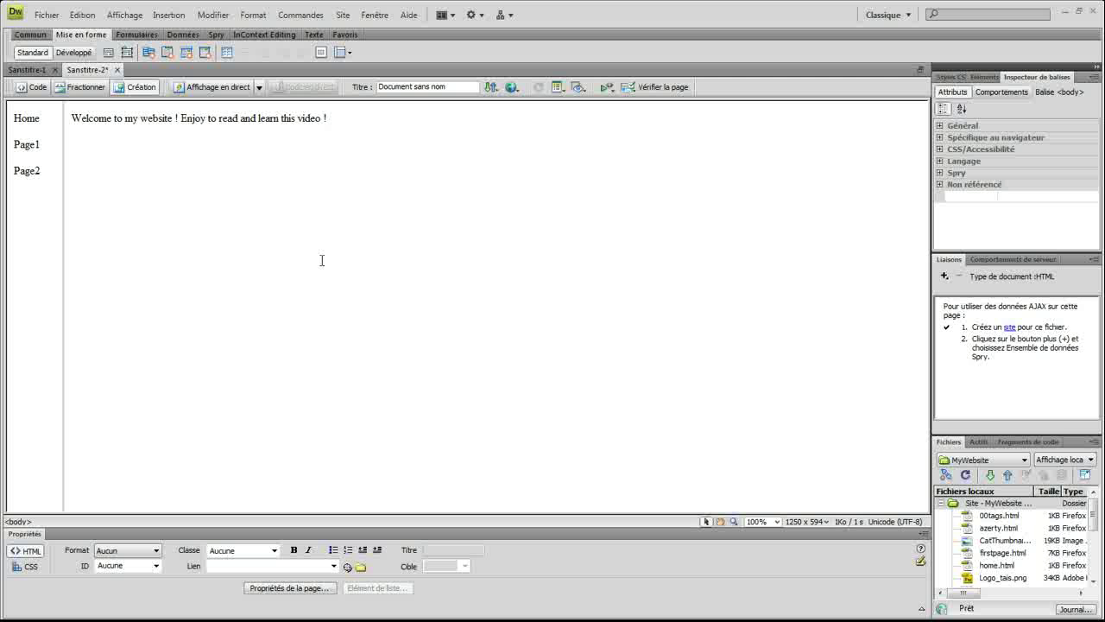
# Save the main frame as home1.html in the MyWebsite folder.
pyautogui.click(48, 18)
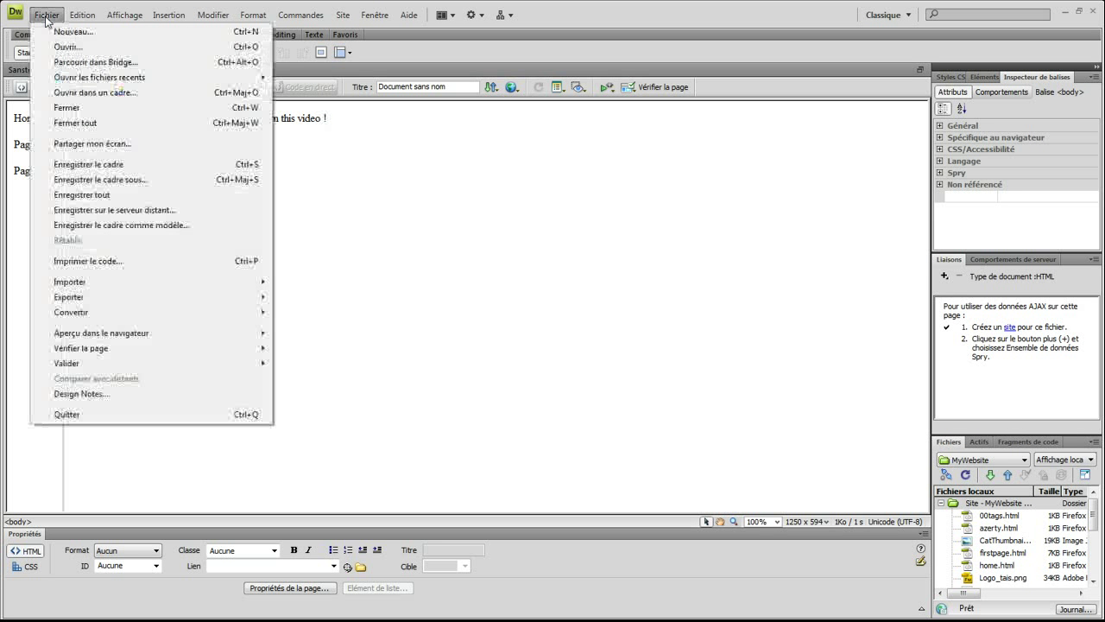
pyautogui.click(77, 165)
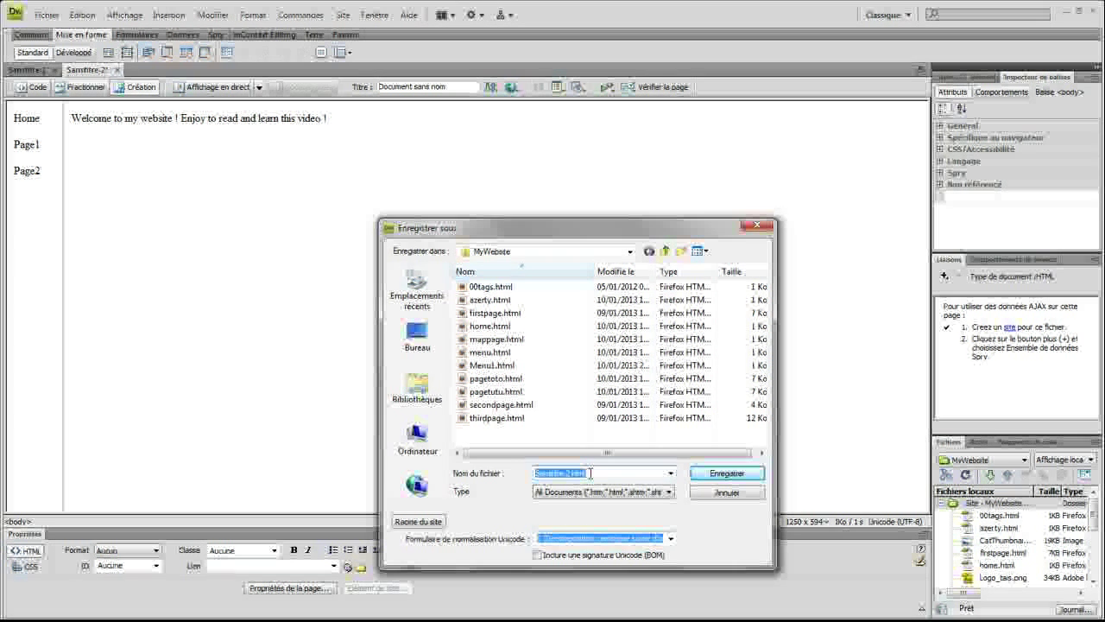
pyautogui.write('home')
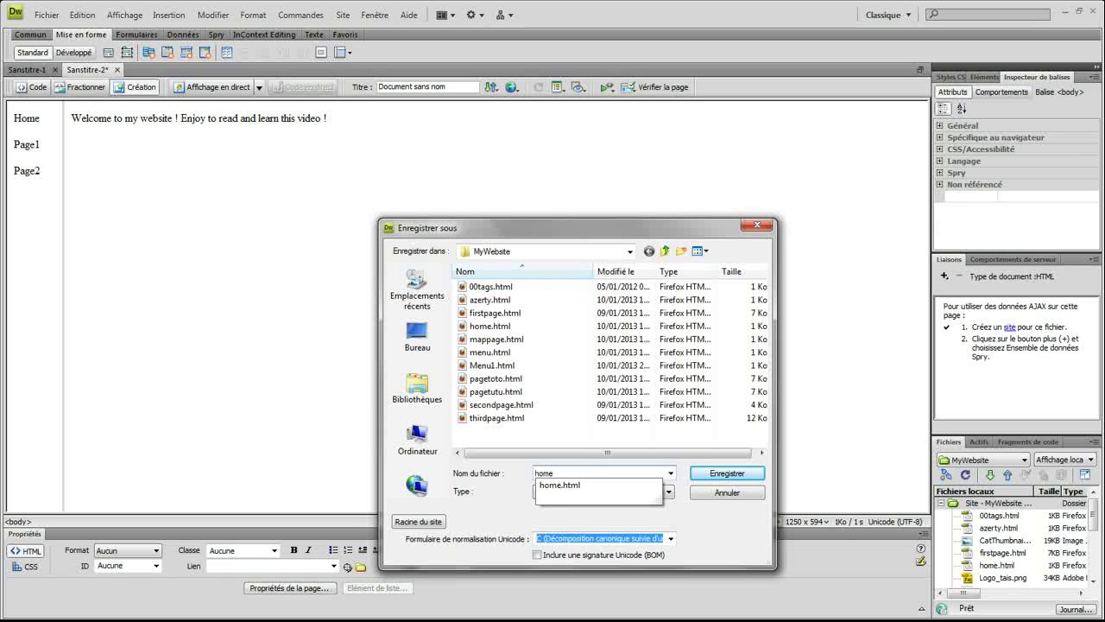
pyautogui.write('1.html')
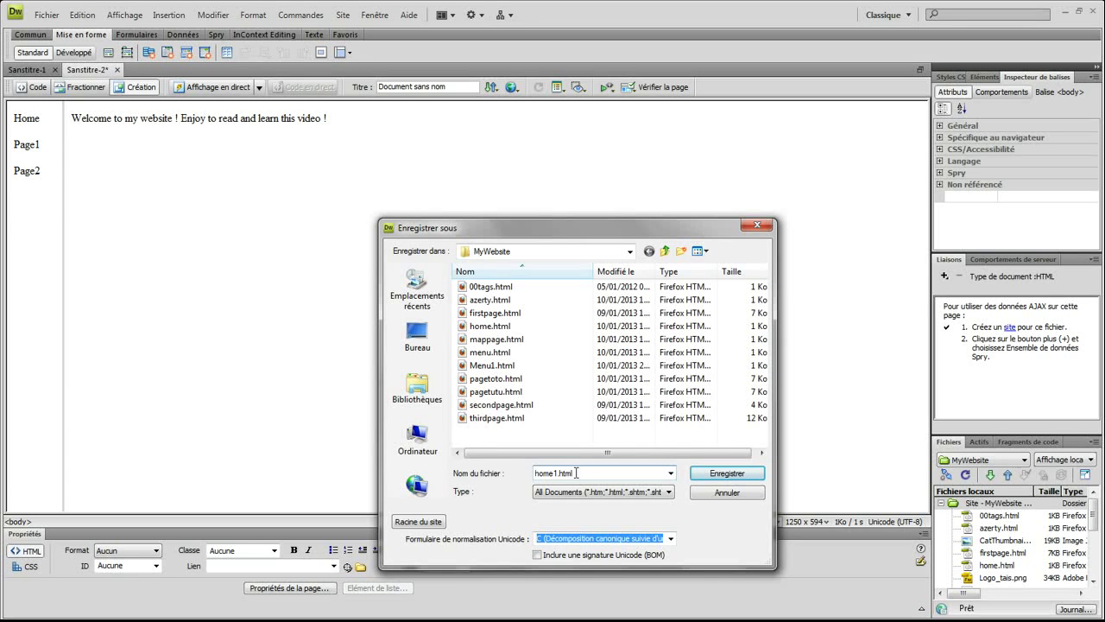
pyautogui.click(723, 475)
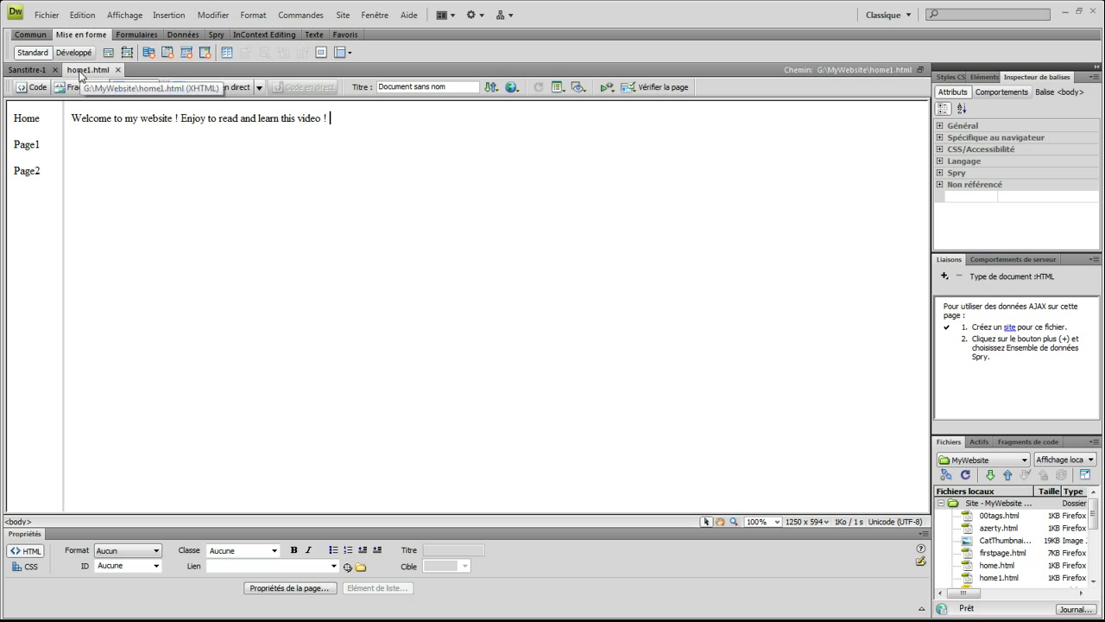
# Link the Home entry in the menu frame to home1.html from the MyWebsite folder.
pyautogui.click(41, 143)
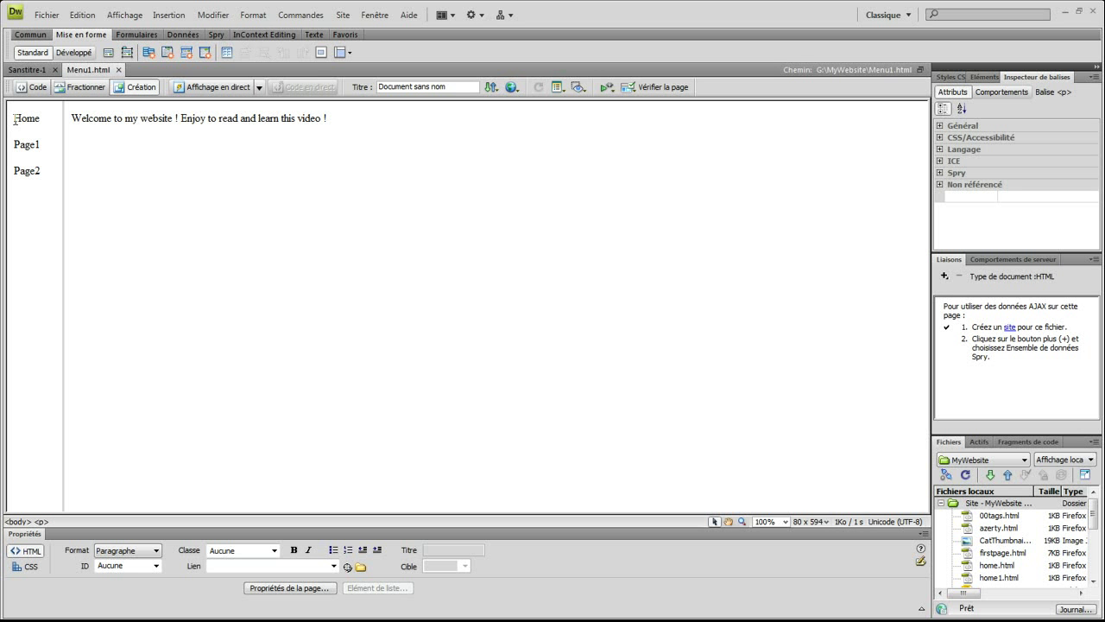
pyautogui.moveTo(14, 119); pyautogui.dragTo(41, 120)
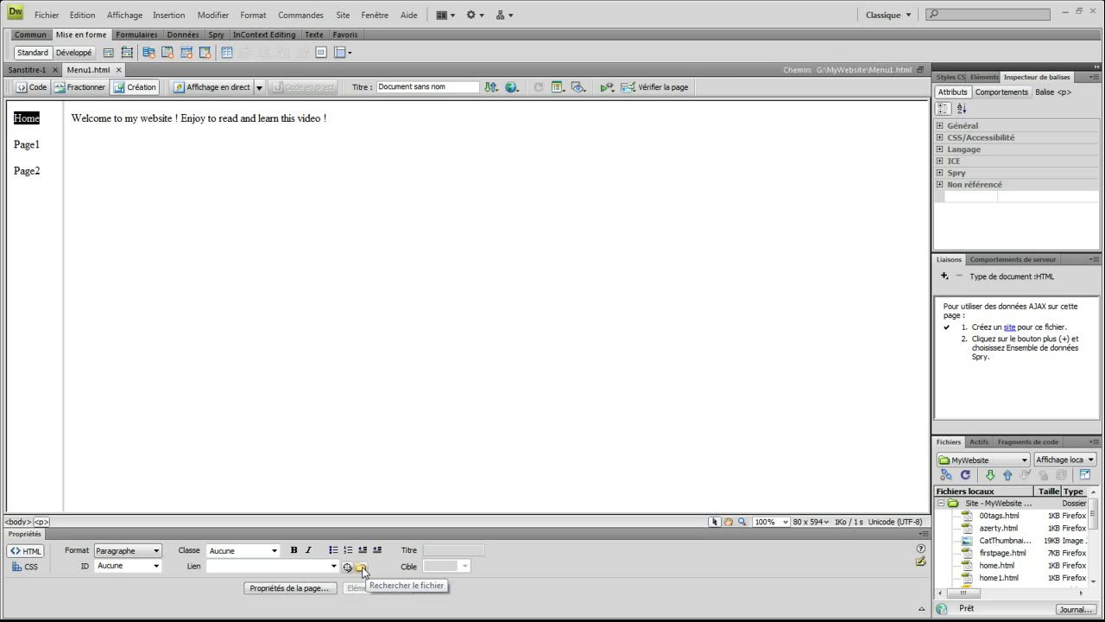
pyautogui.click(261, 562)
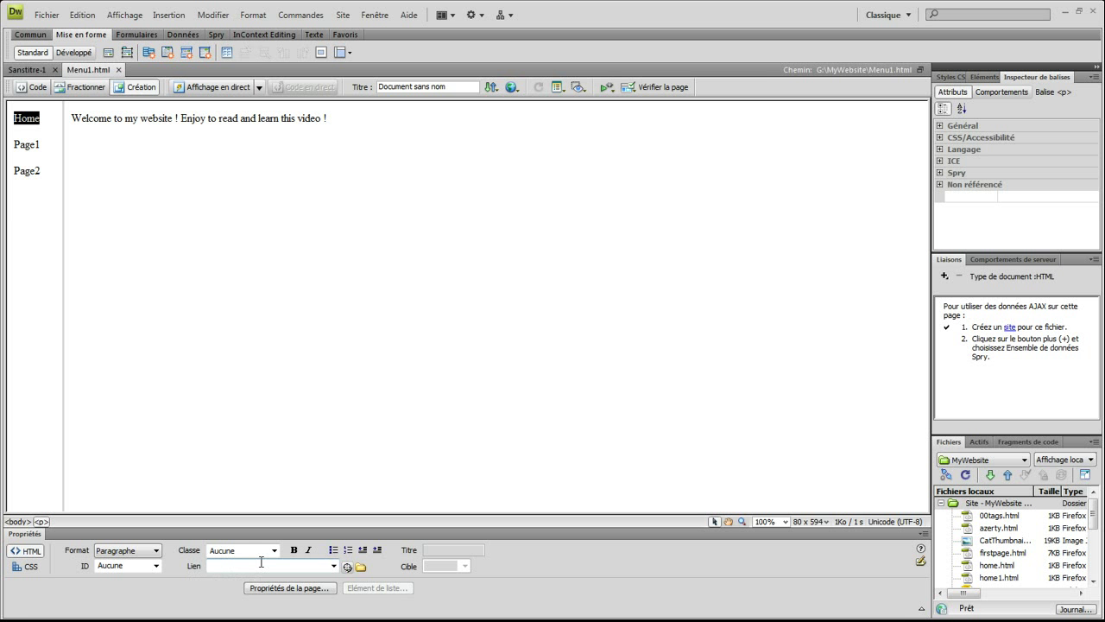
pyautogui.click(362, 567)
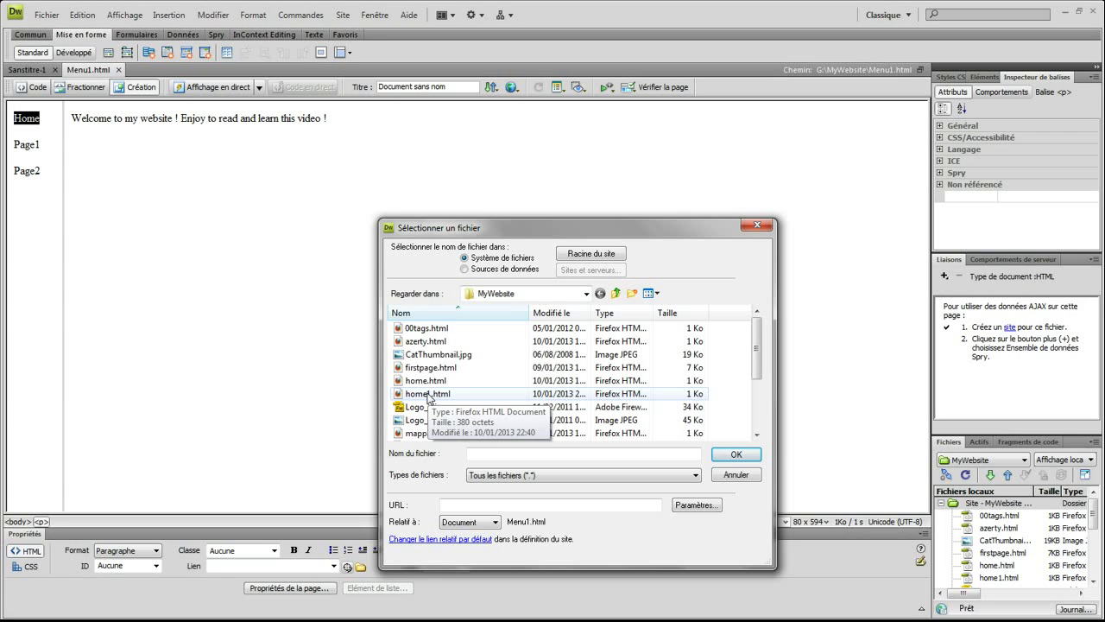
pyautogui.click(428, 397)
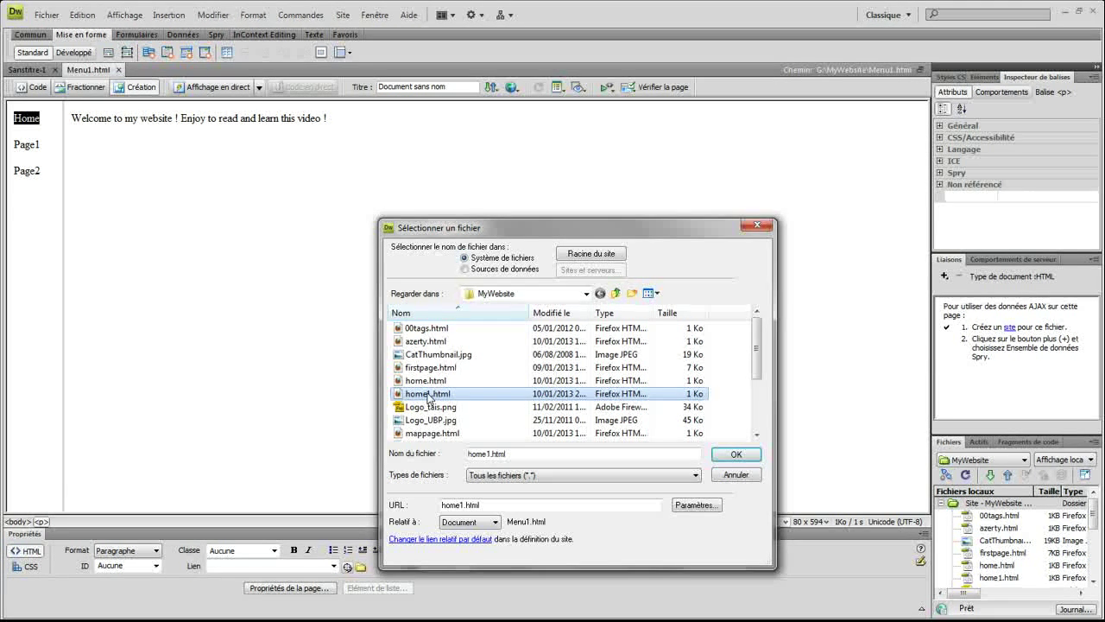
pyautogui.click(736, 456)
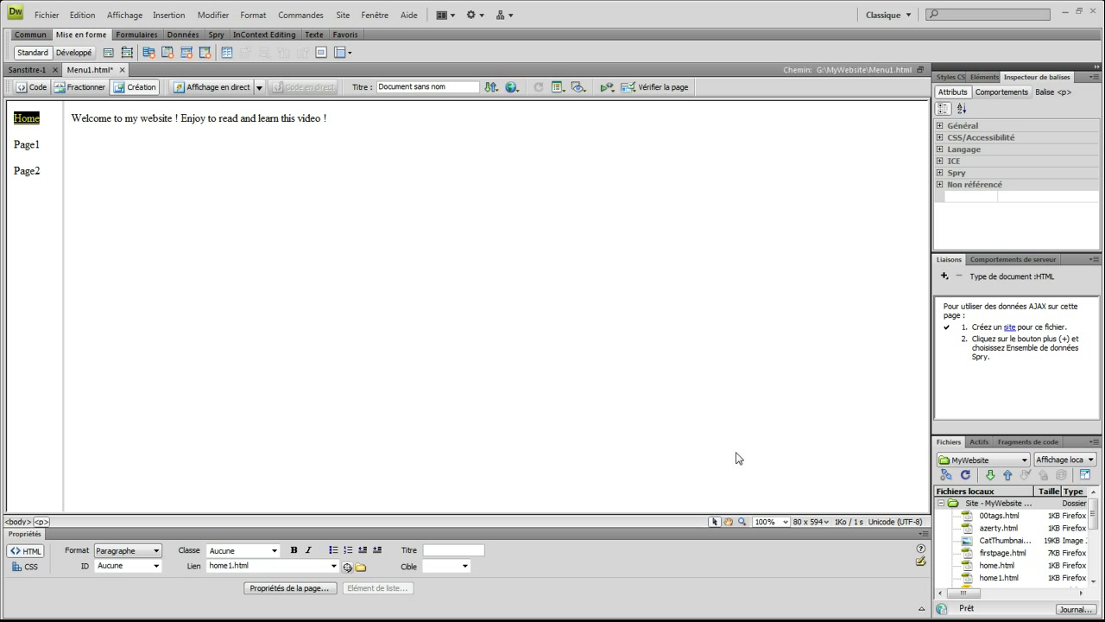
# Make the Home link open in mainFrame and give it the title "home of the website".
pyautogui.click(19, 126)
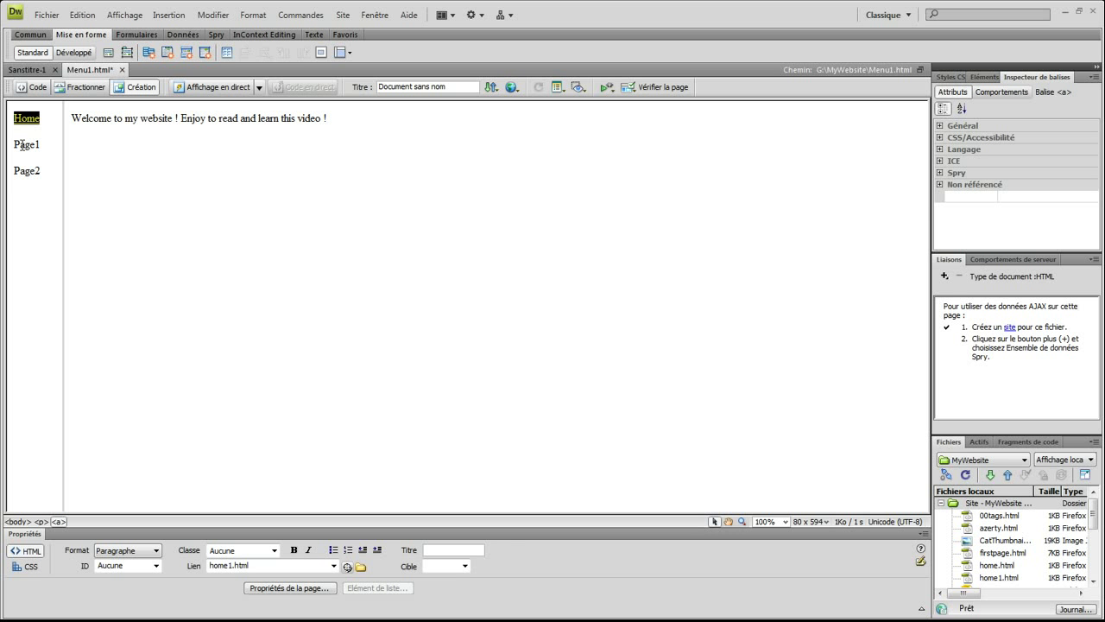
pyautogui.click(465, 568)
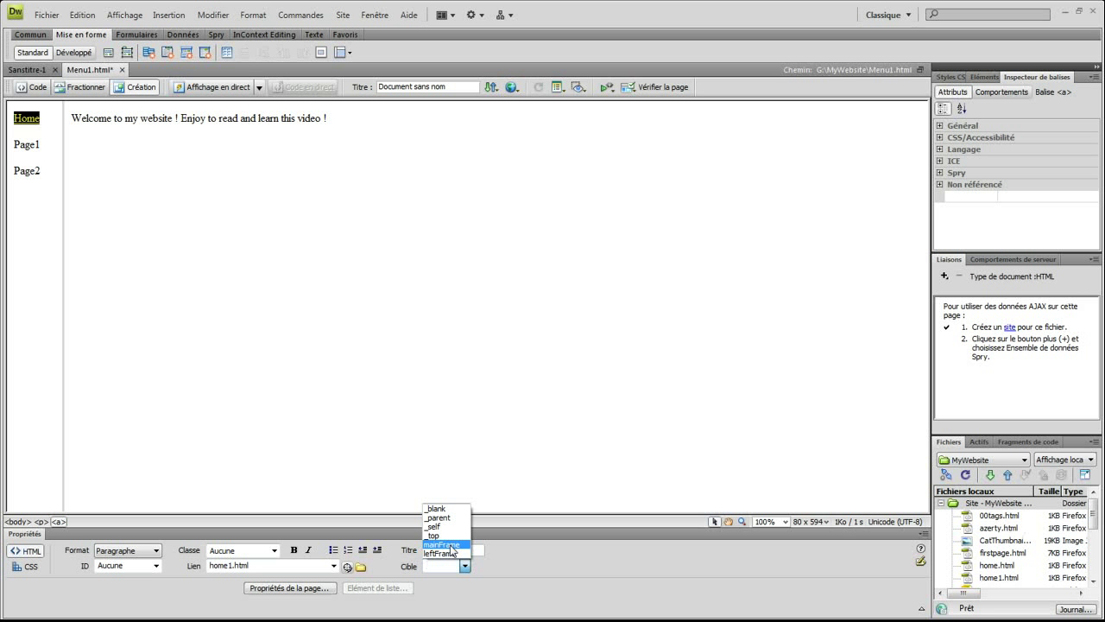
pyautogui.click(449, 545)
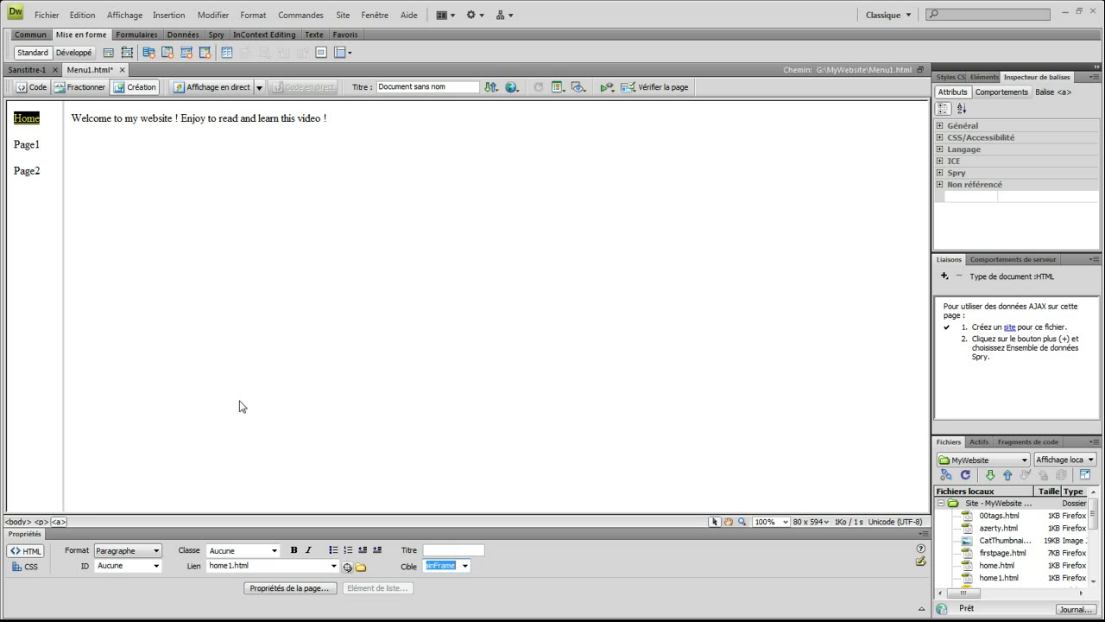
pyautogui.click(448, 549)
pyautogui.click(450, 549)
pyautogui.write('home of the we')
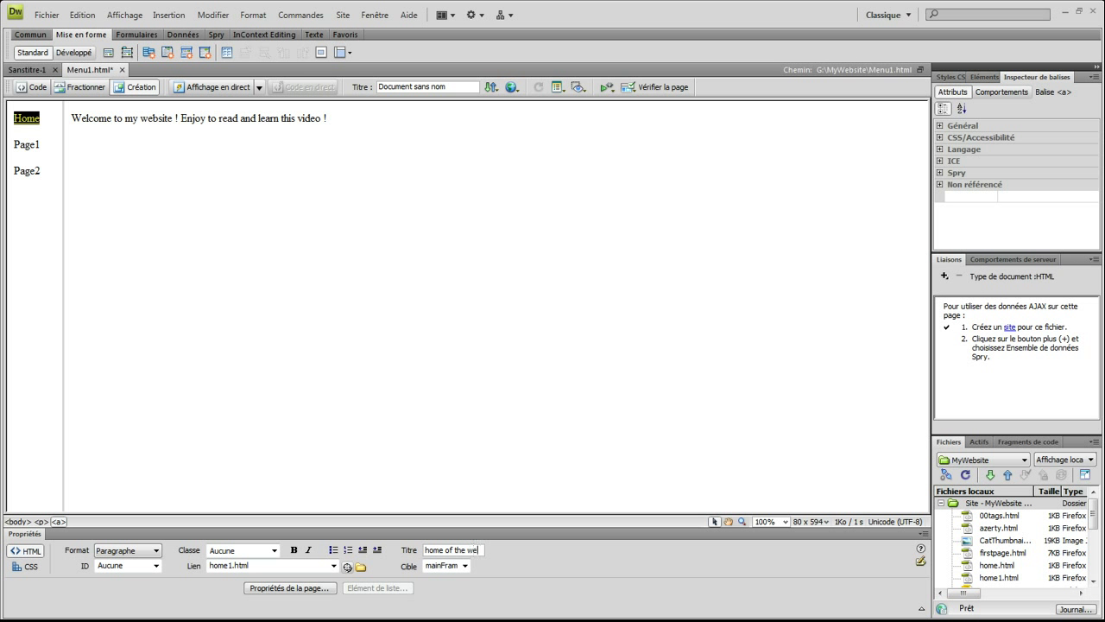
pyautogui.write('bsite')
# Link the Page1 menu entry to firstpage.html from the MyWebsite folder.
pyautogui.click(40, 144)
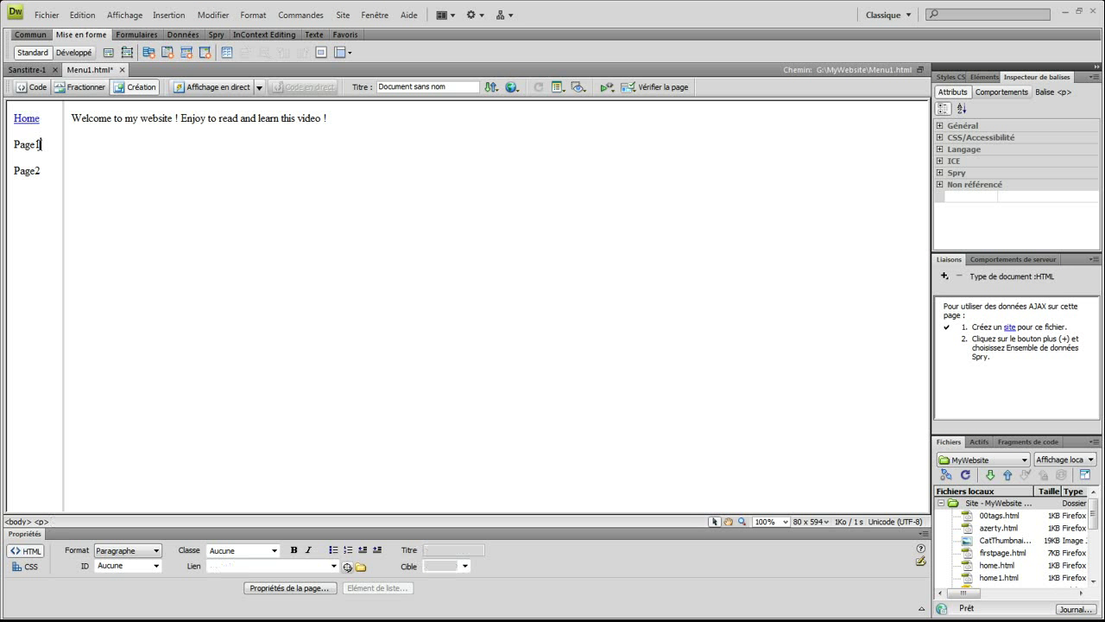
pyautogui.doubleClick(26, 143)
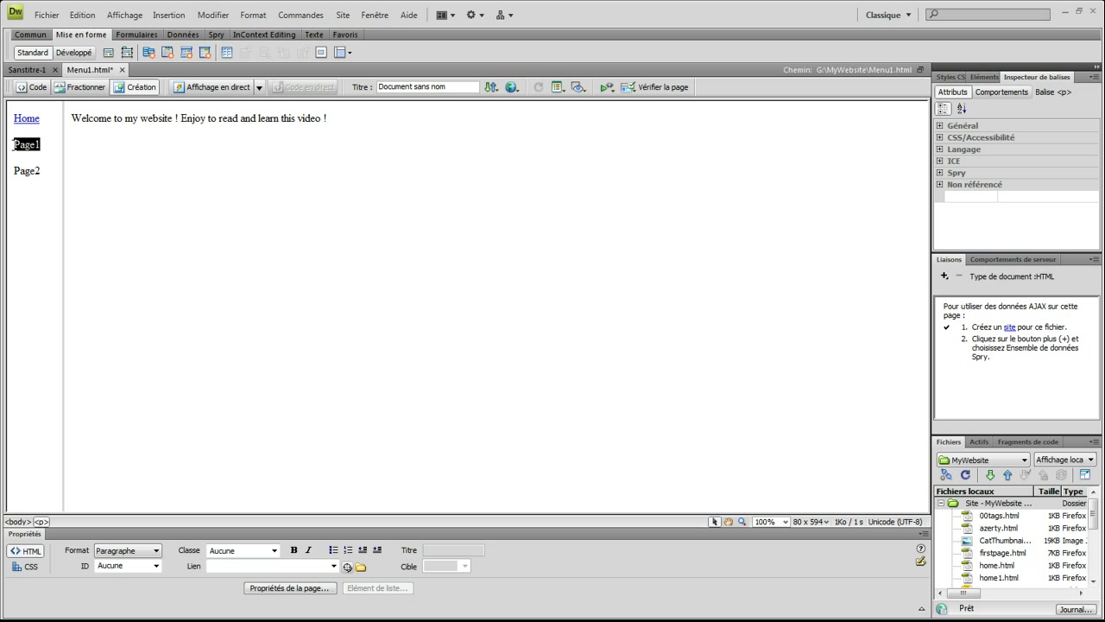
pyautogui.click(361, 567)
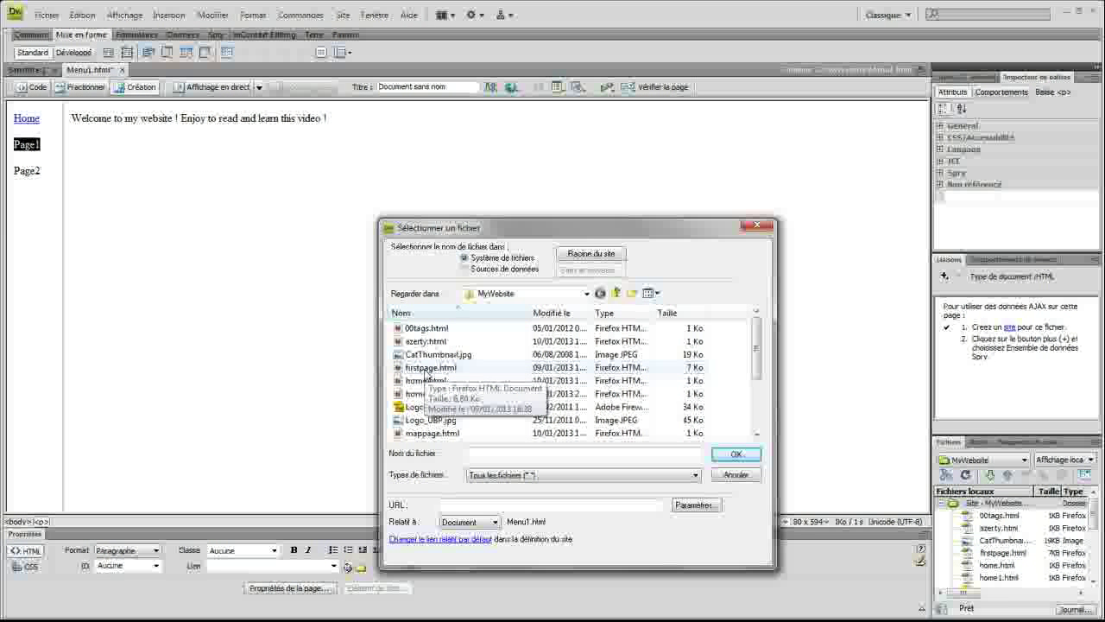
pyautogui.click(424, 367)
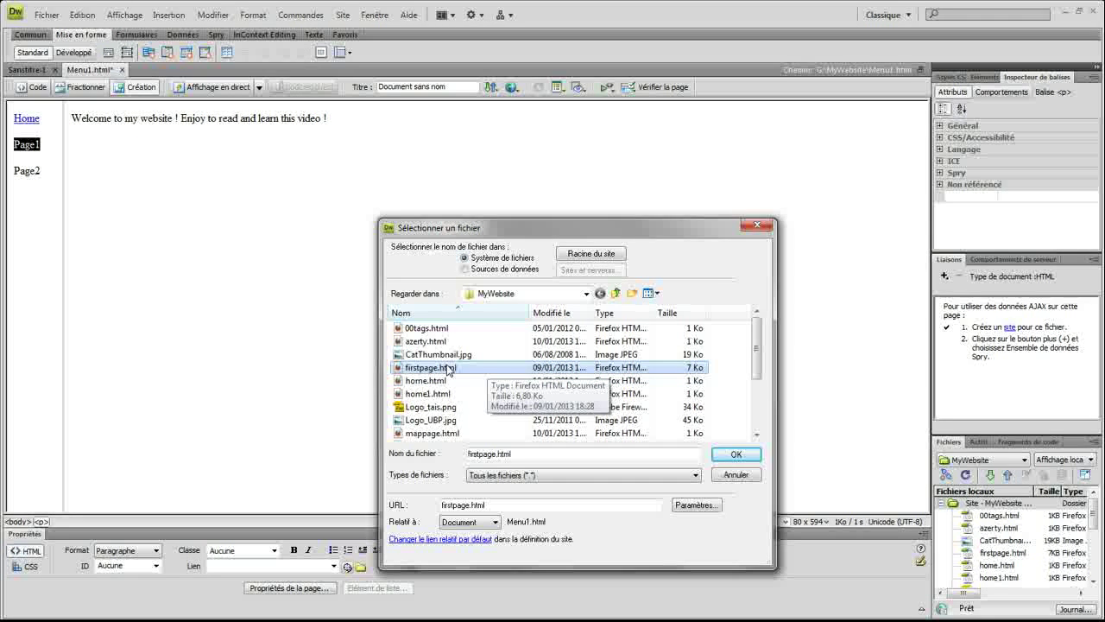
pyautogui.click(735, 456)
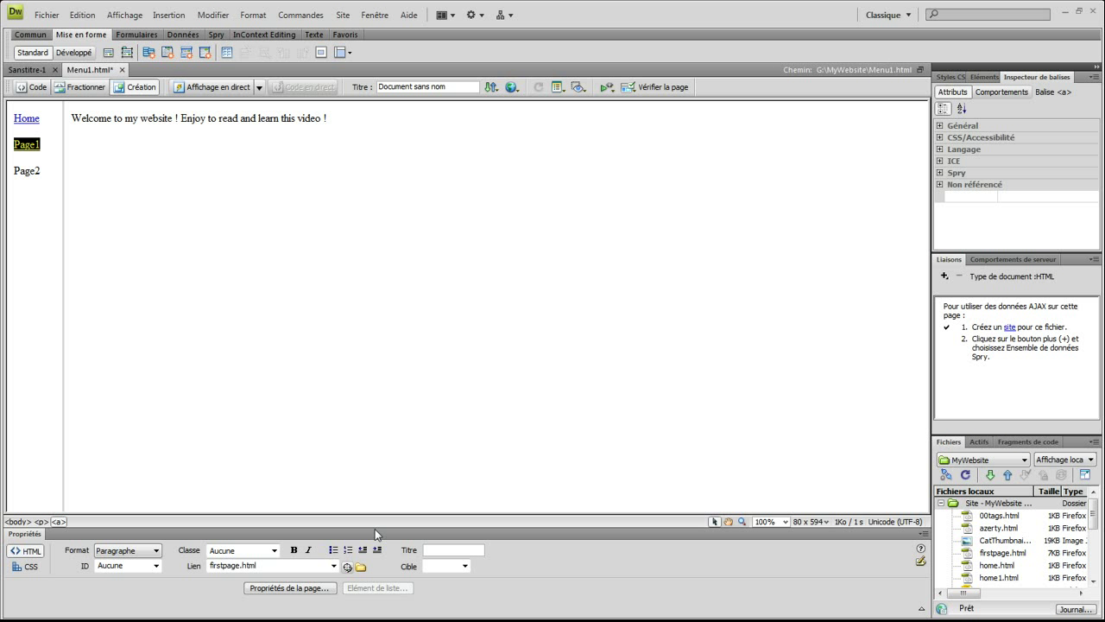
# Make the Page1 link open in mainFrame and give it the title "To the first page".
pyautogui.click(464, 566)
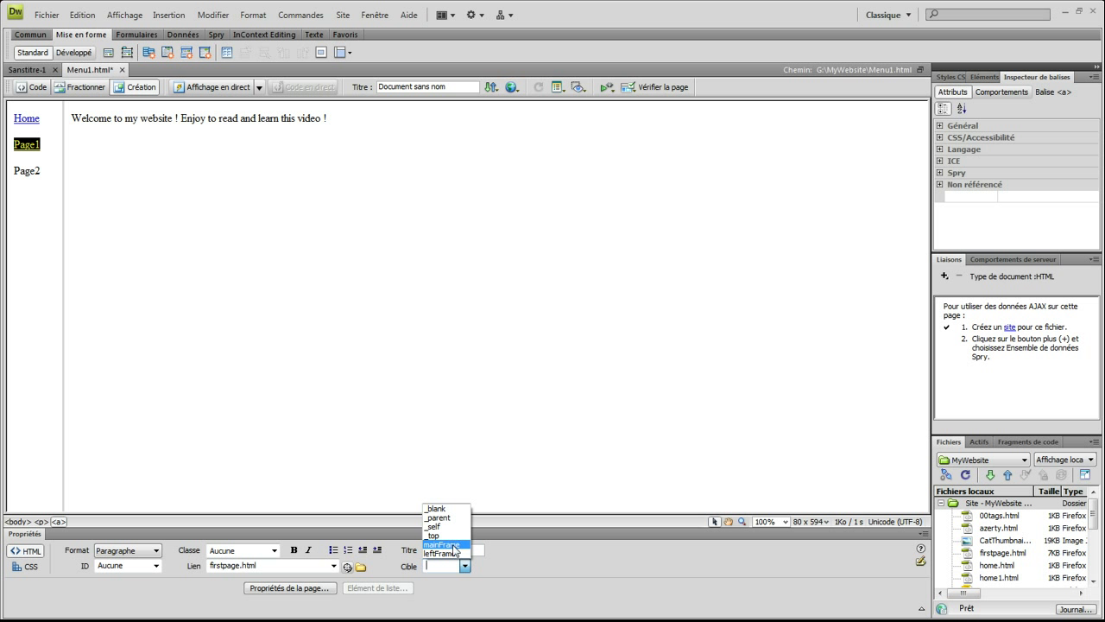
pyautogui.click(453, 549)
pyautogui.click(447, 549)
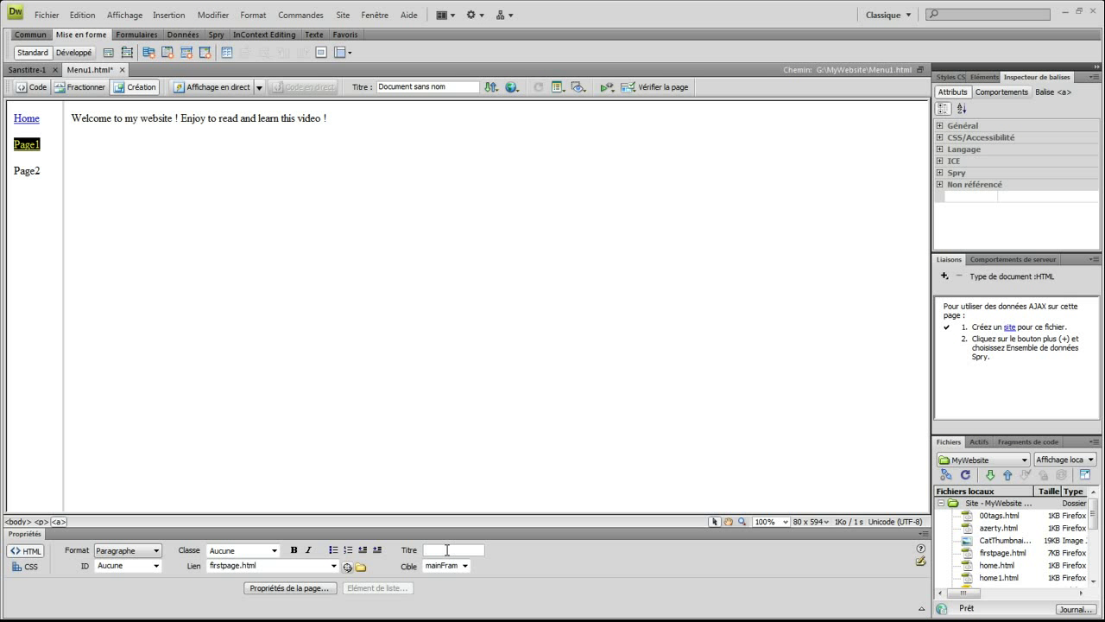
pyautogui.write('To thre')
pyautogui.press('BackSpace')
pyautogui.write('e first page')
# Link the Page2 menu entry to the image Pele-Mele.jpg from the MyWebsite folder.
pyautogui.click(38, 171)
pyautogui.moveTo(39, 171); pyautogui.dragTo(13, 171)
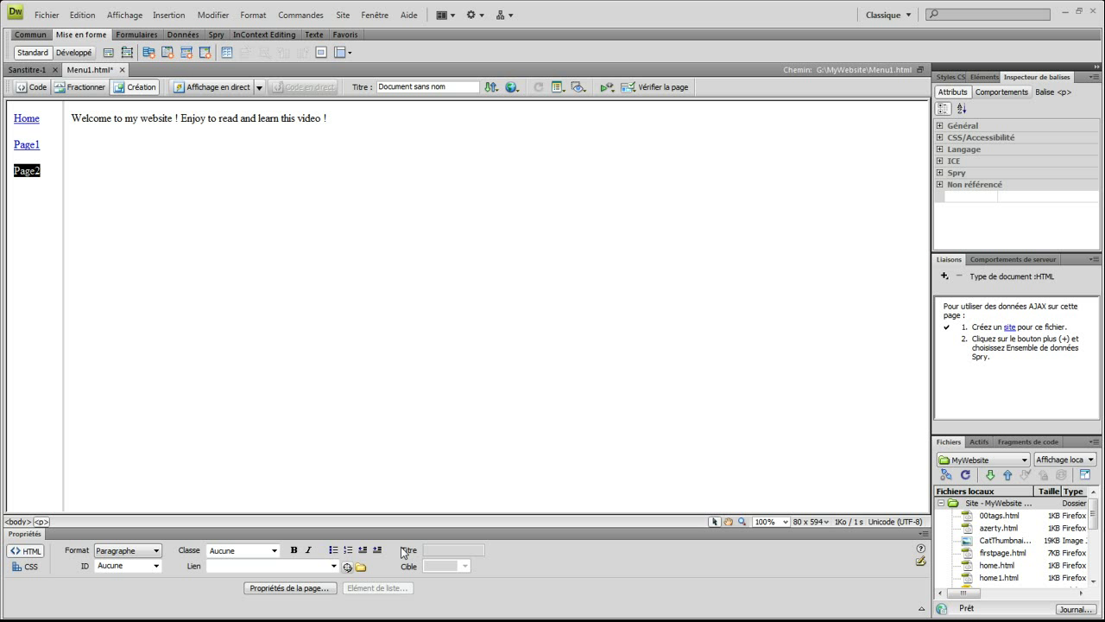
pyautogui.click(361, 566)
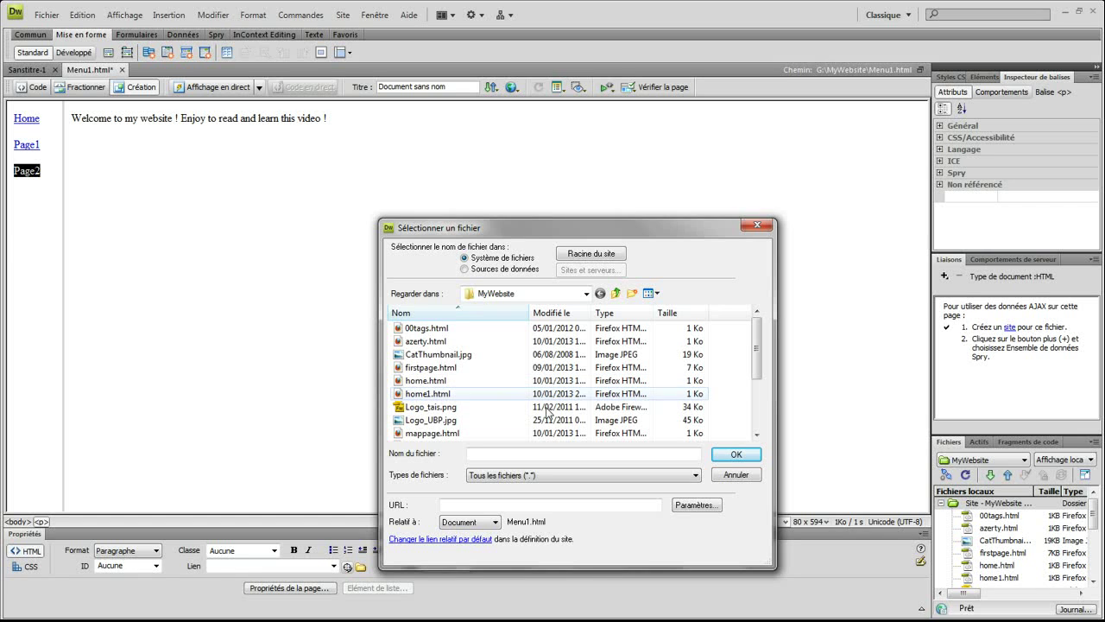
pyautogui.click(756, 435)
pyautogui.click(756, 435)
pyautogui.click(757, 436)
pyautogui.click(756, 435)
pyautogui.click(756, 435)
pyautogui.click(757, 435)
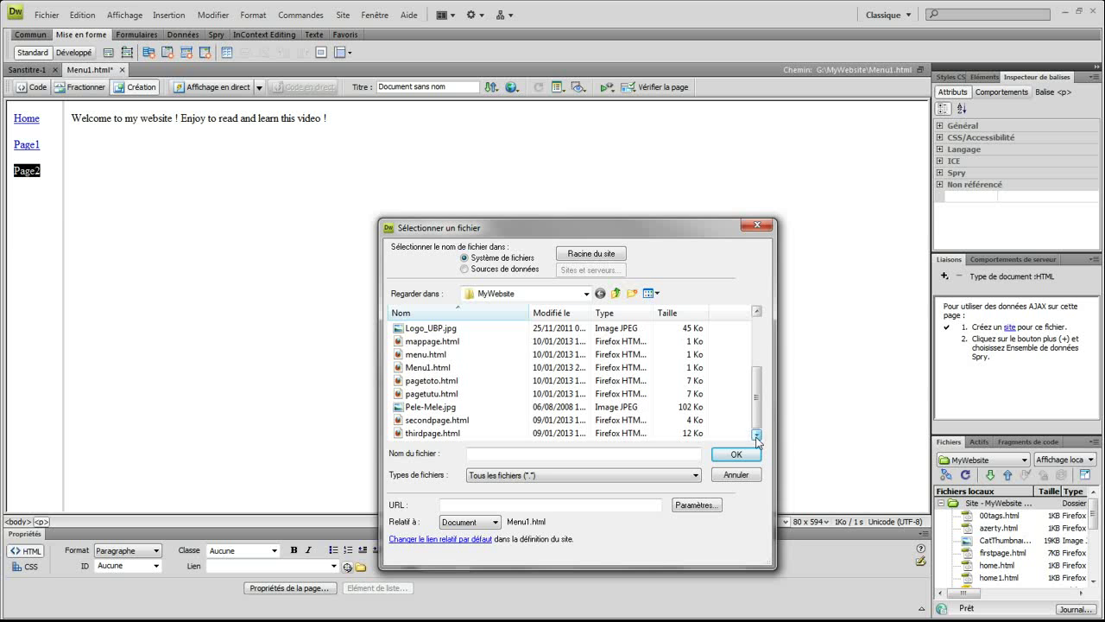
pyautogui.click(439, 408)
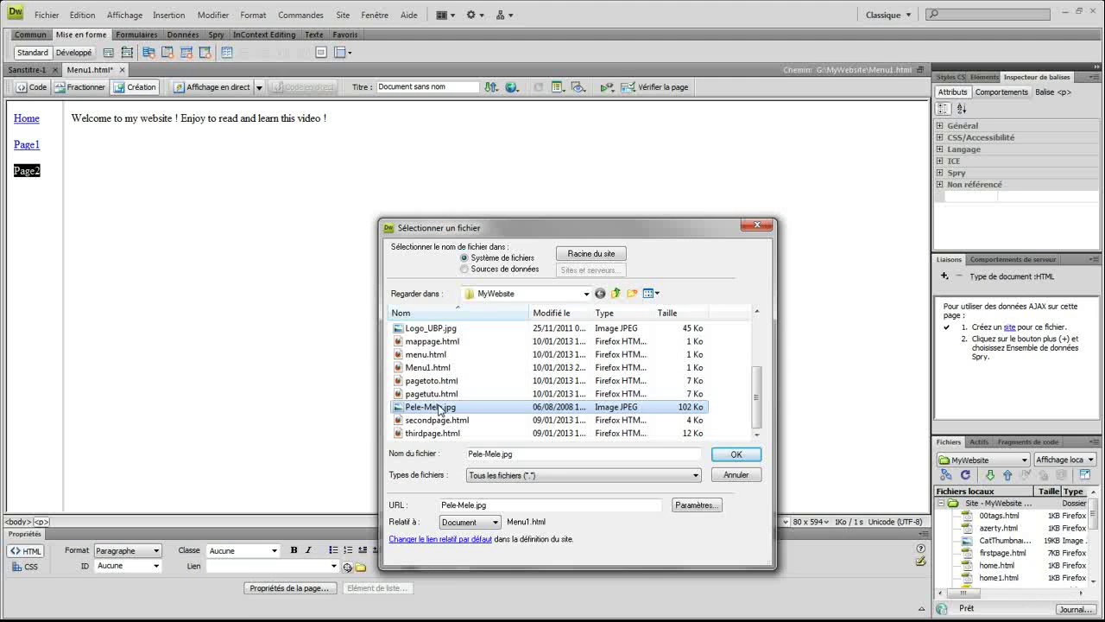
pyautogui.click(735, 456)
# Give the Page2 link the title "Pêle Mêle" and make it open in mainFrame.
pyautogui.click(438, 553)
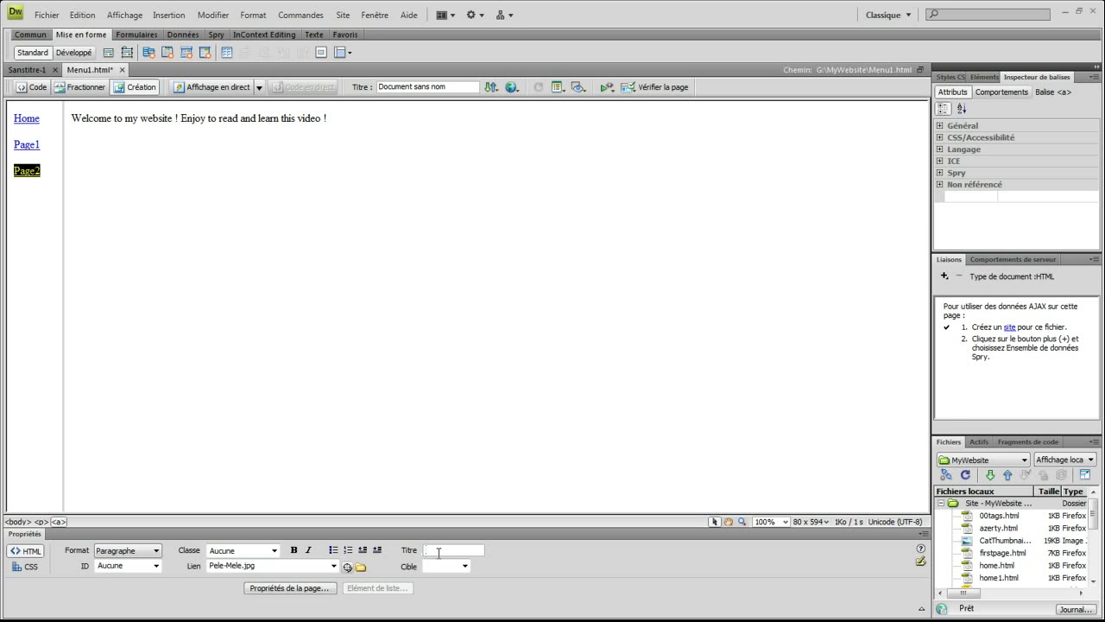
pyautogui.write('Pêle Mêle')
pyautogui.click(465, 568)
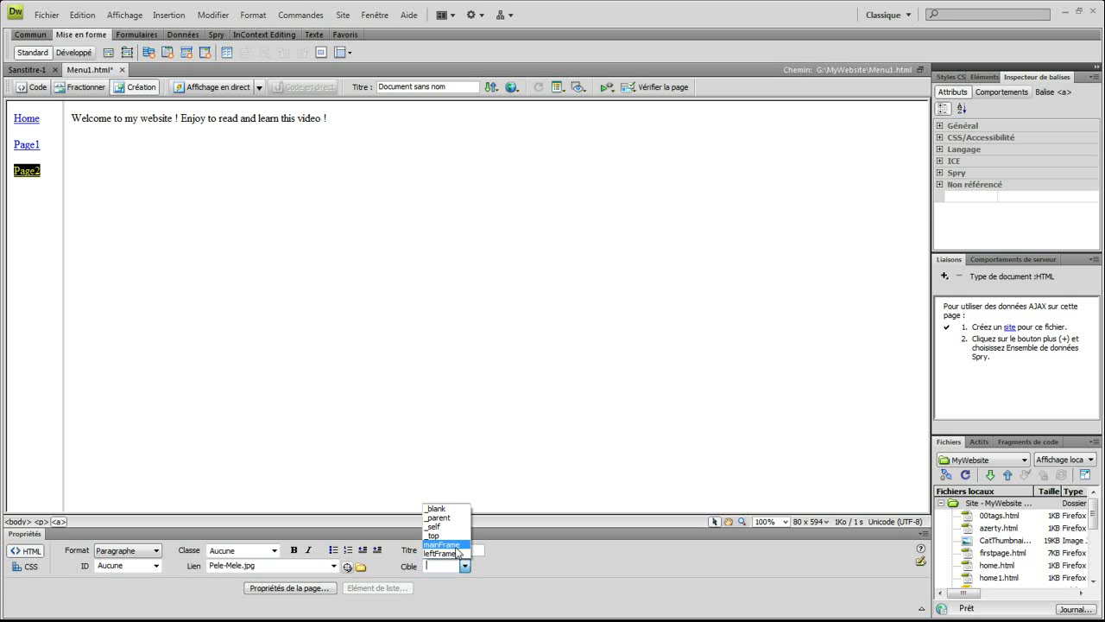
pyautogui.click(455, 545)
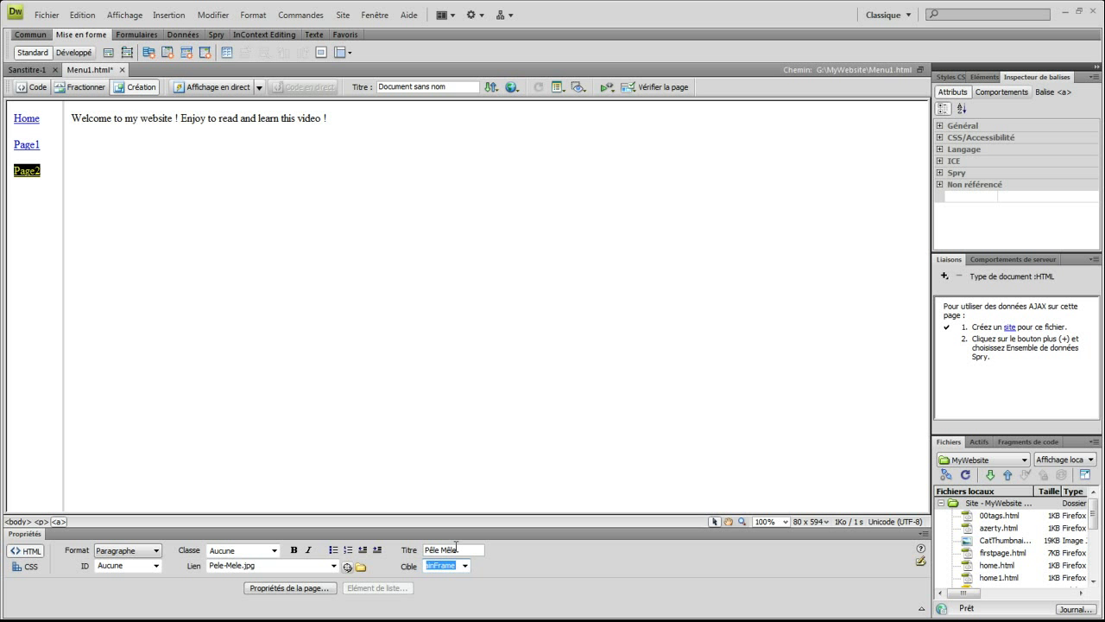
# Save the linked menu in Menu1.html and return to the main content frame.
pyautogui.click(32, 233)
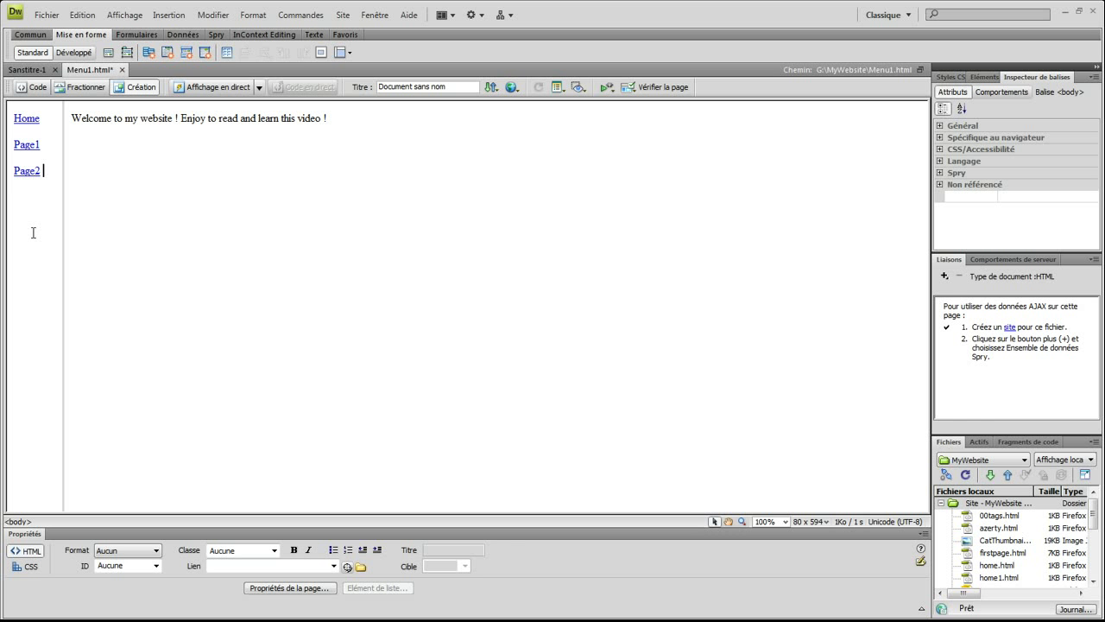
pyautogui.hotkey('ctrl', 's')
pyautogui.click(226, 163)
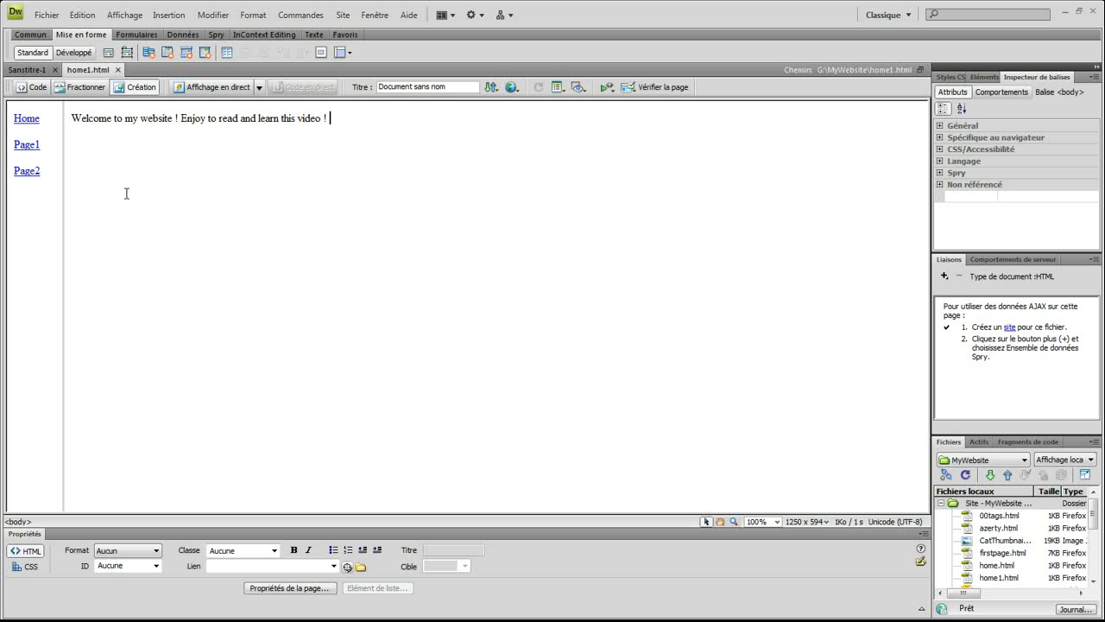
# Select the whole frameset and save it as Frameset.html in the MyWebsite folder.
pyautogui.click(62, 206)
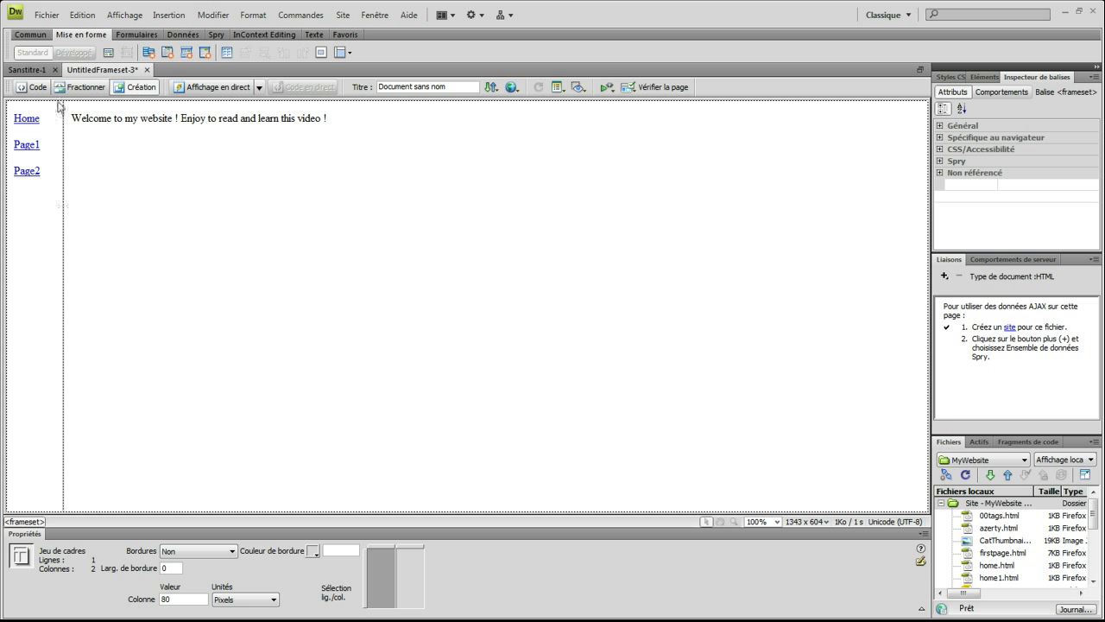
pyautogui.click(48, 16)
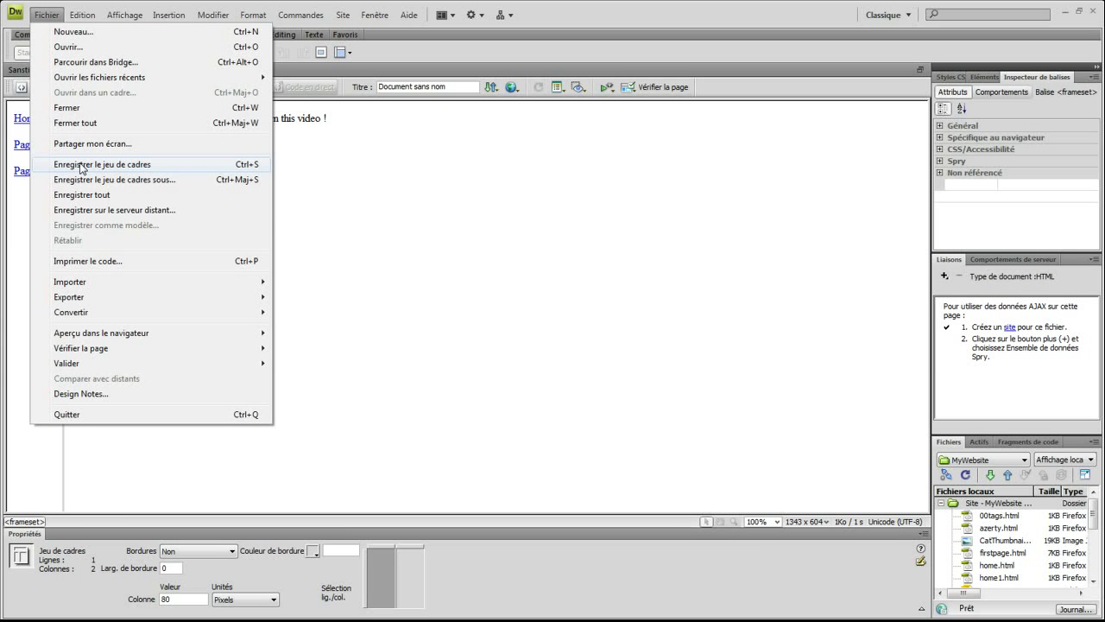
pyautogui.click(82, 166)
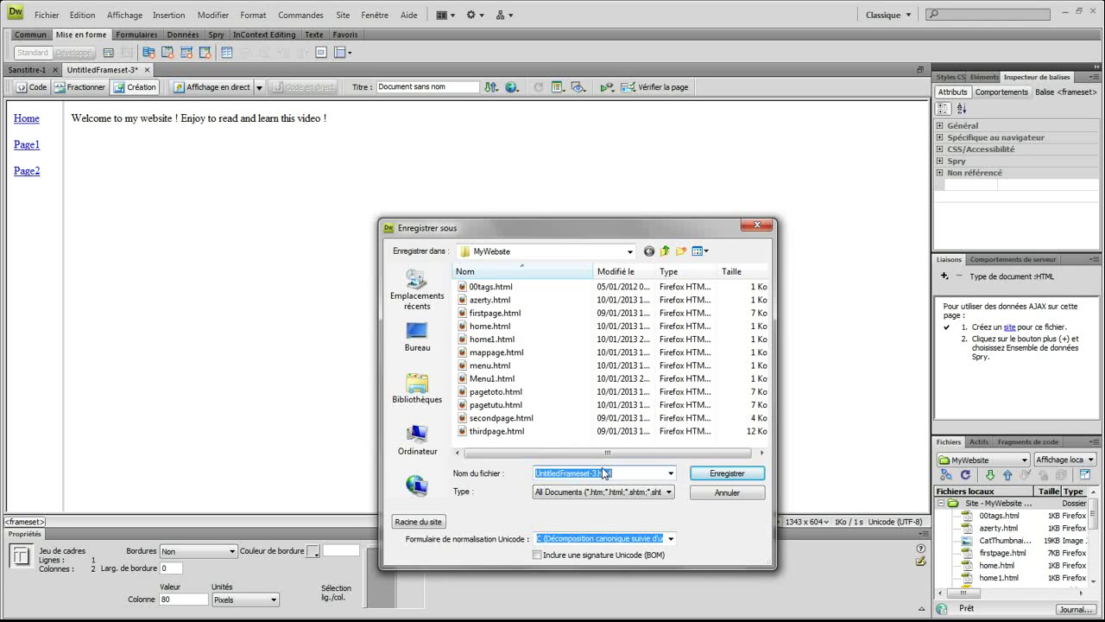
pyautogui.write('Frameset')
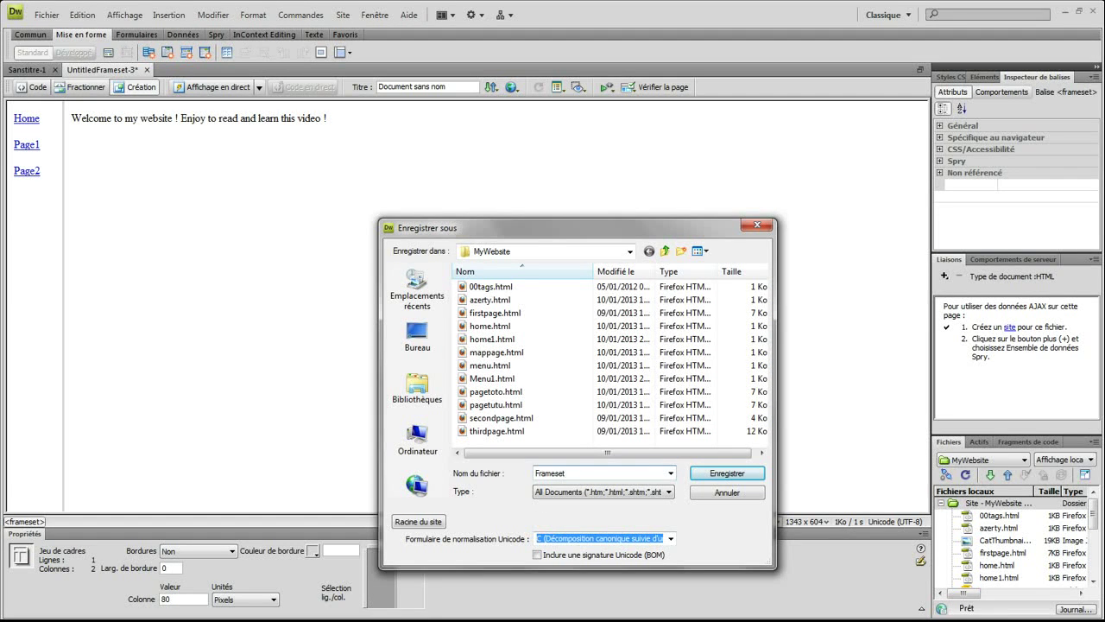
pyautogui.write('.ht')
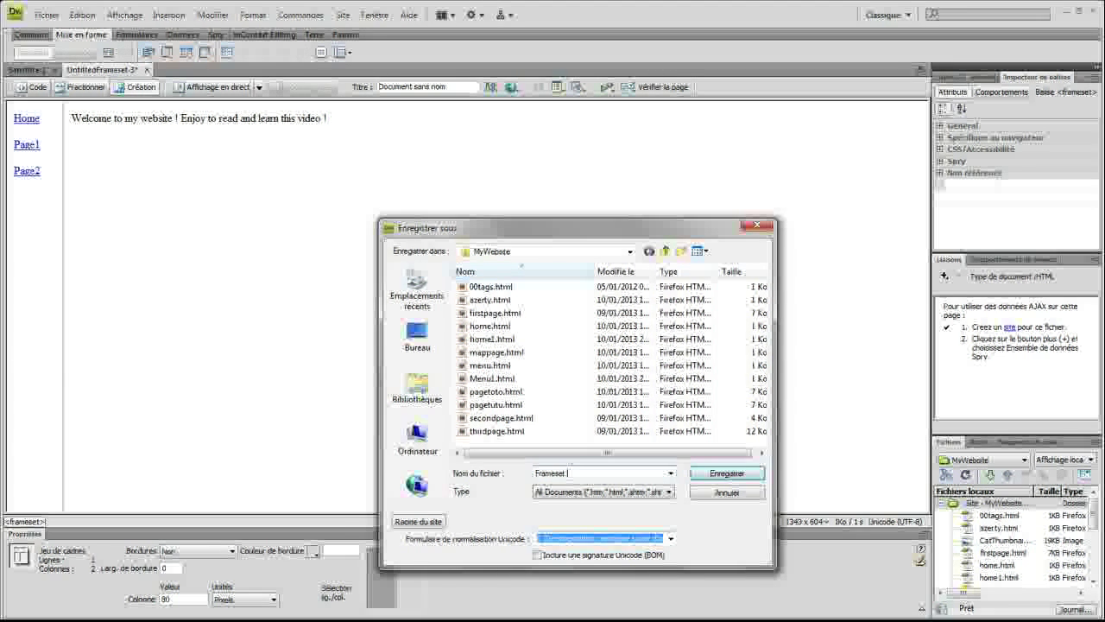
pyautogui.write('ml')
pyautogui.click(727, 473)
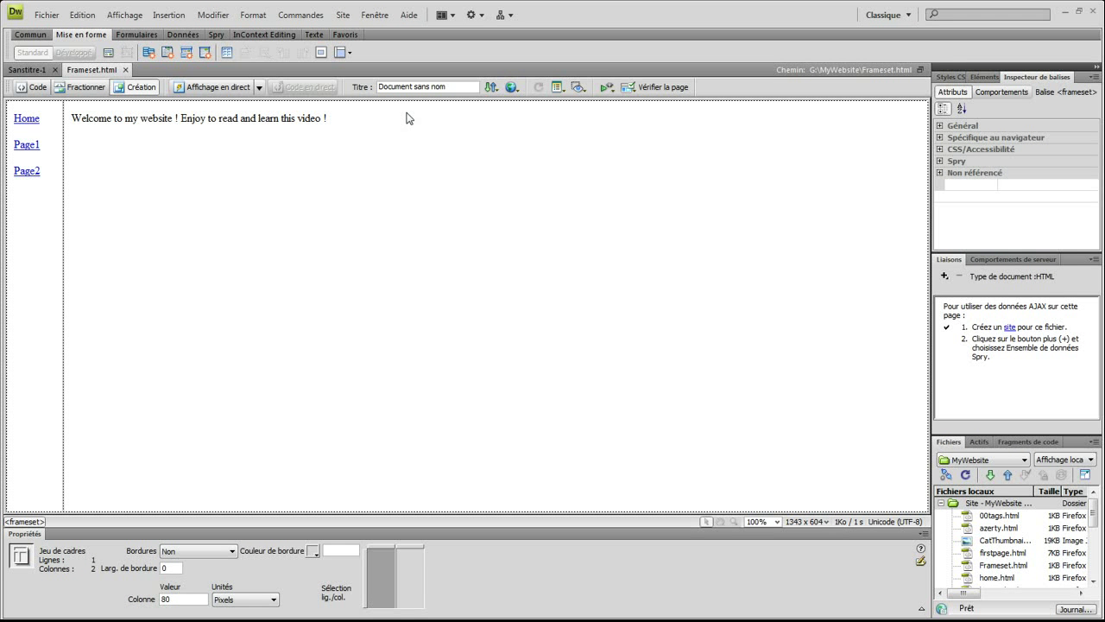
# Preview the frameset page in Firefox, check how both frames load, and close the browser.
pyautogui.click(512, 89)
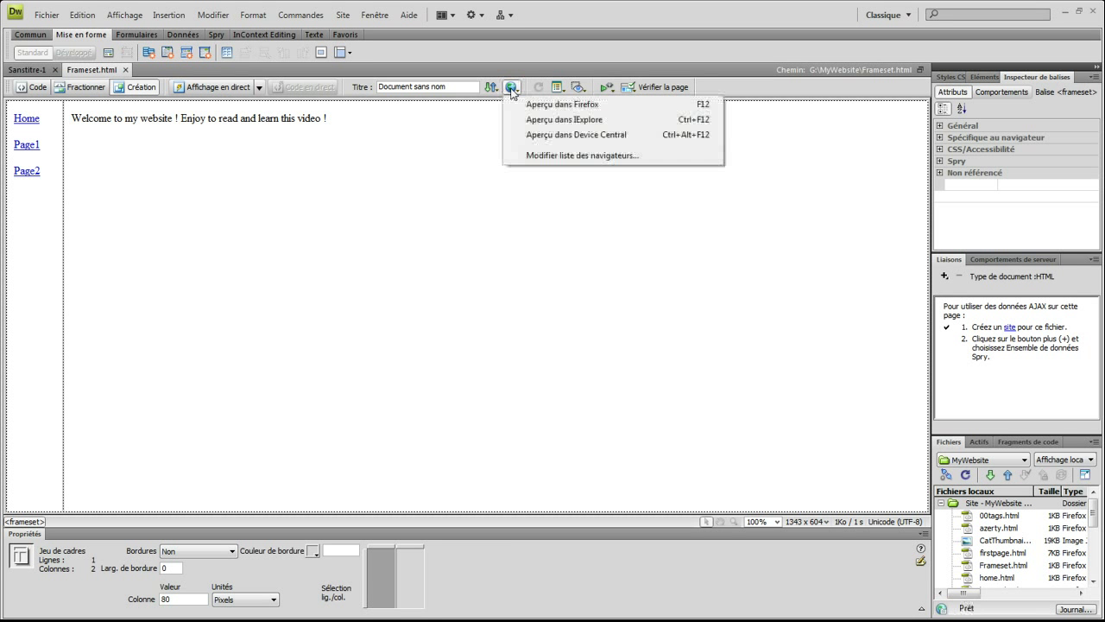
pyautogui.click(584, 105)
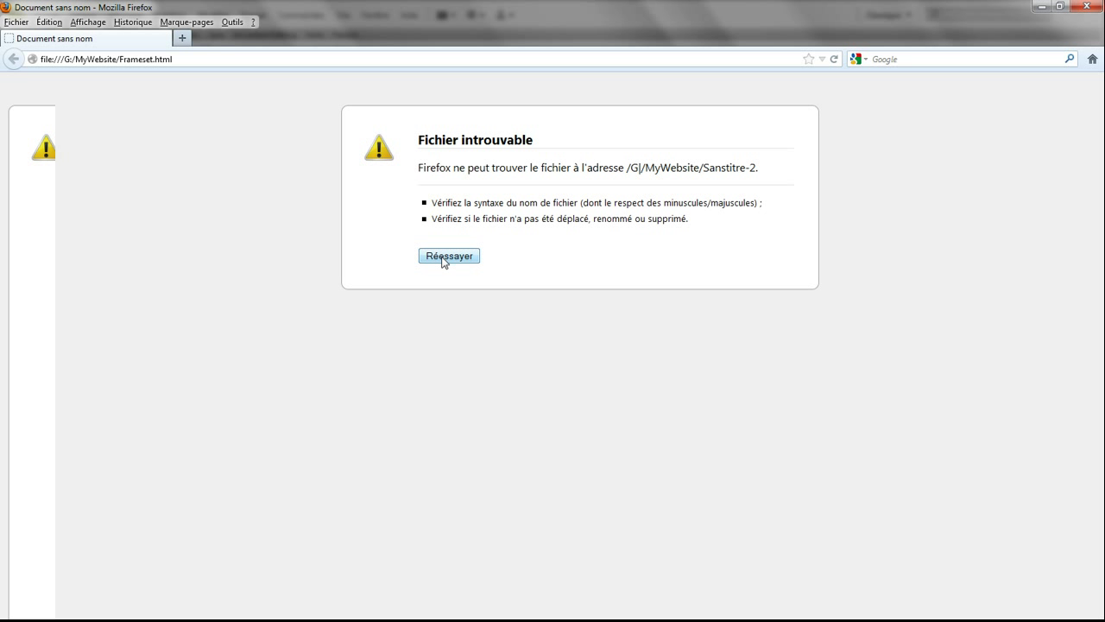
pyautogui.click(1086, 6)
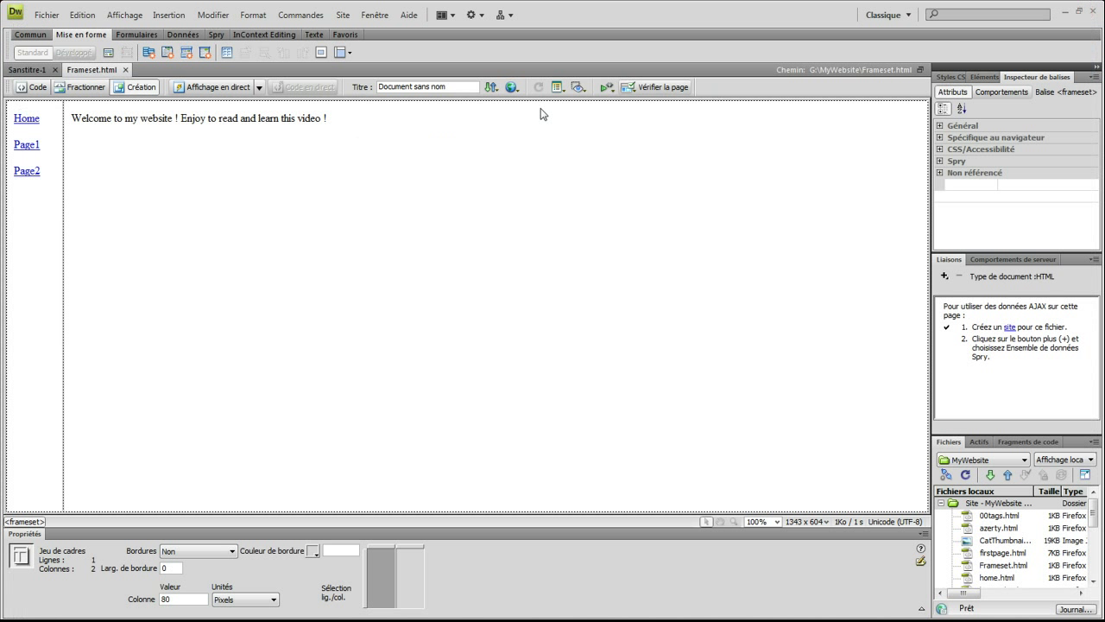
# Check the main frame, menu frame and frameset selections, and preview the frameset in Firefox with a reload attempt.
pyautogui.click(66, 160)
pyautogui.click(183, 158)
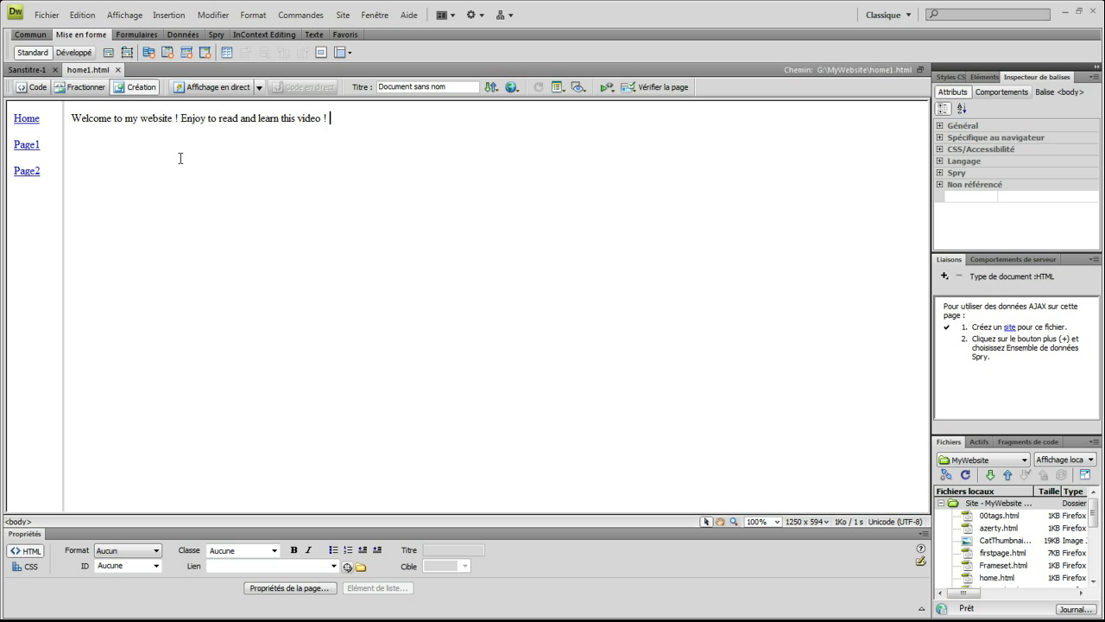
pyautogui.click(48, 140)
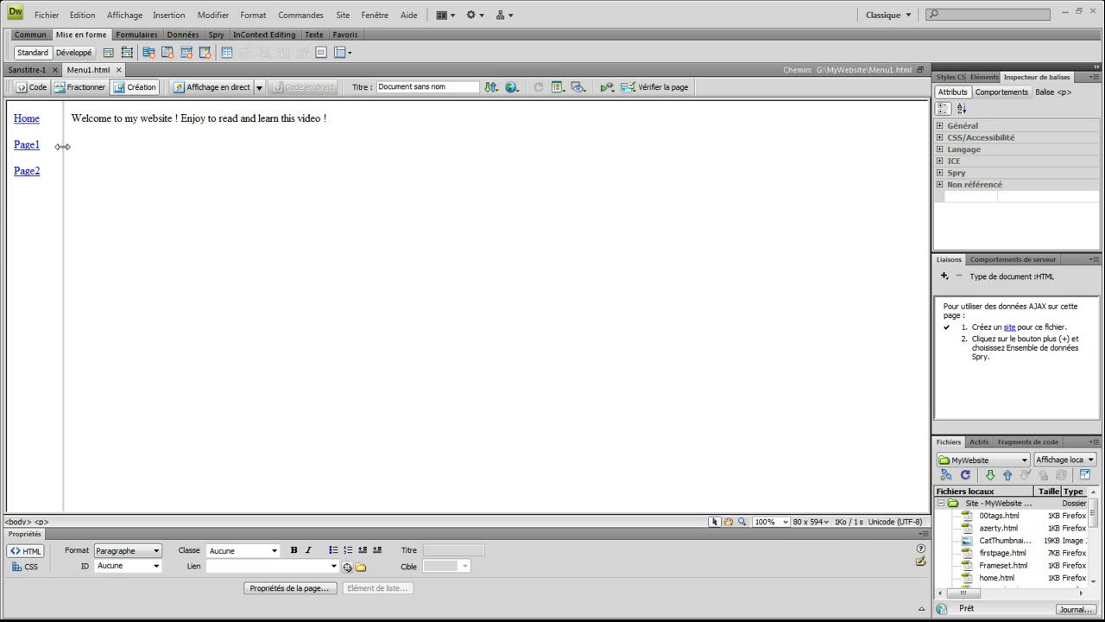
pyautogui.click(62, 146)
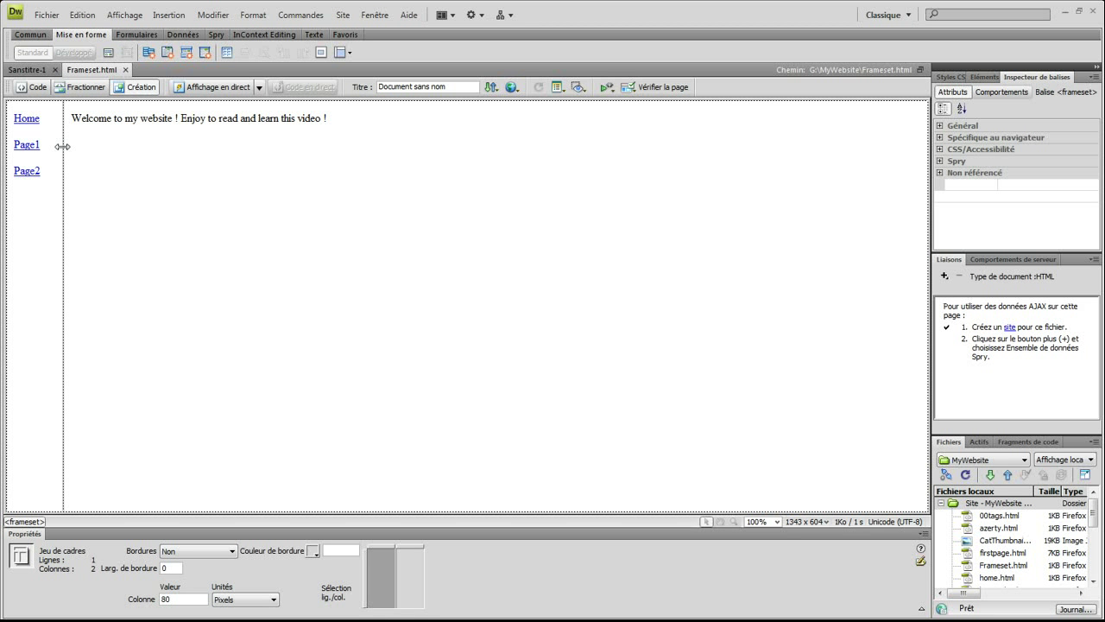
pyautogui.press('F12')
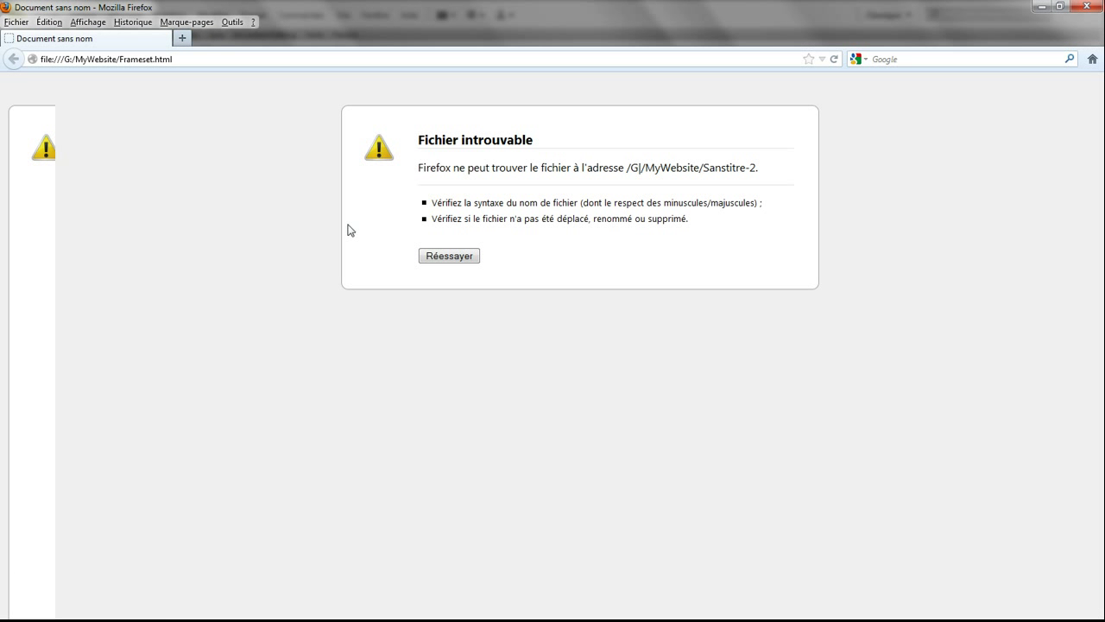
pyautogui.click(447, 259)
pyautogui.click(1089, 10)
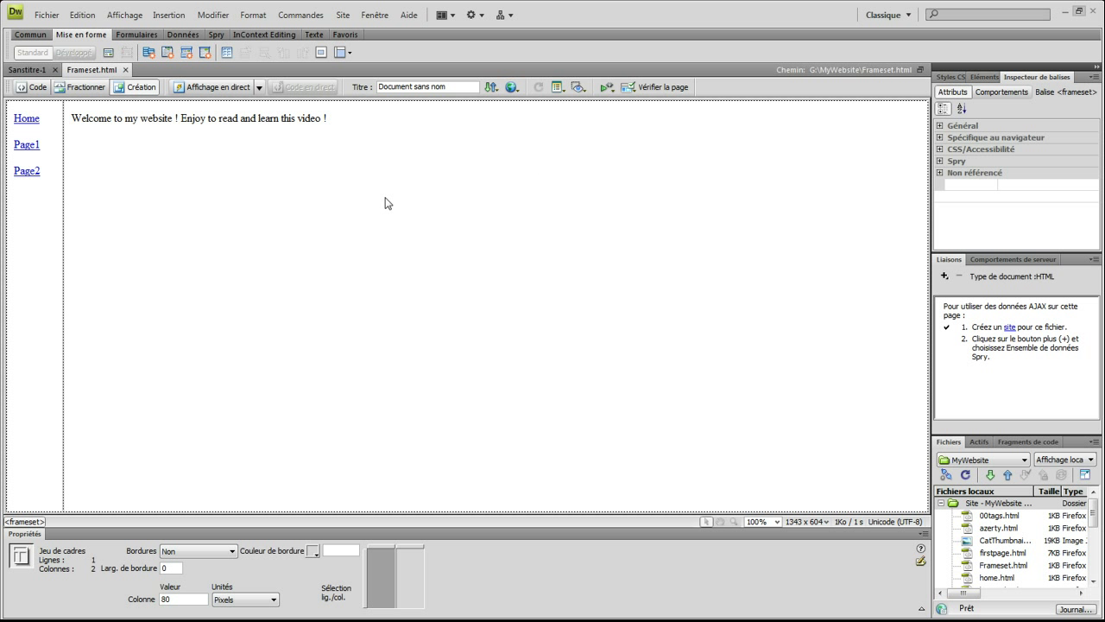
# Save all open files from the main frame and check the frameset page in Firefox again.
pyautogui.click(350, 131)
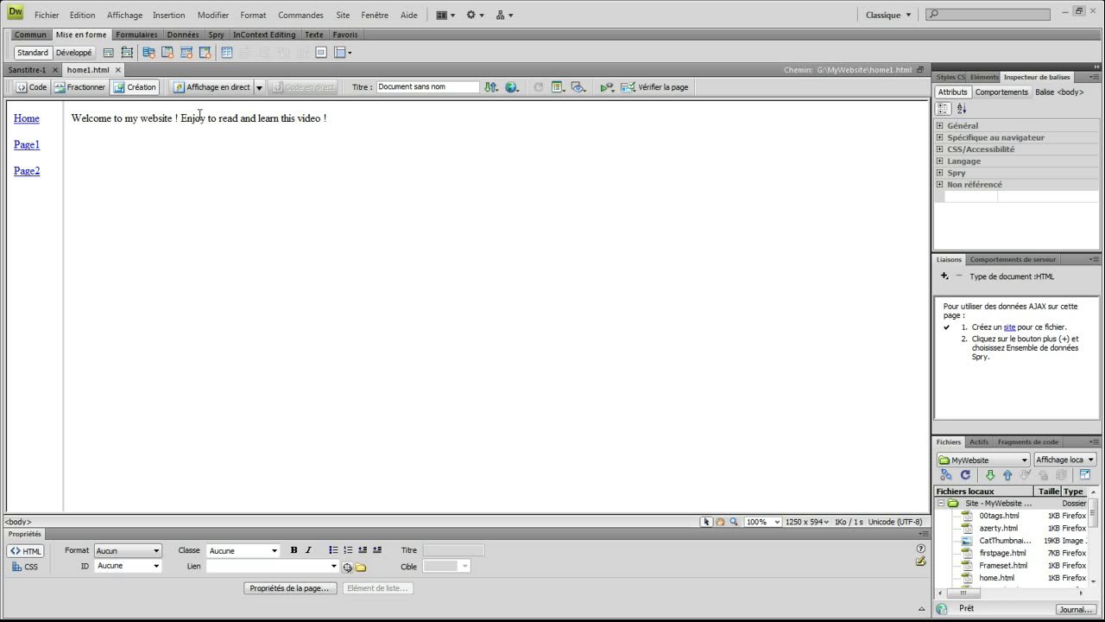
pyautogui.click(43, 14)
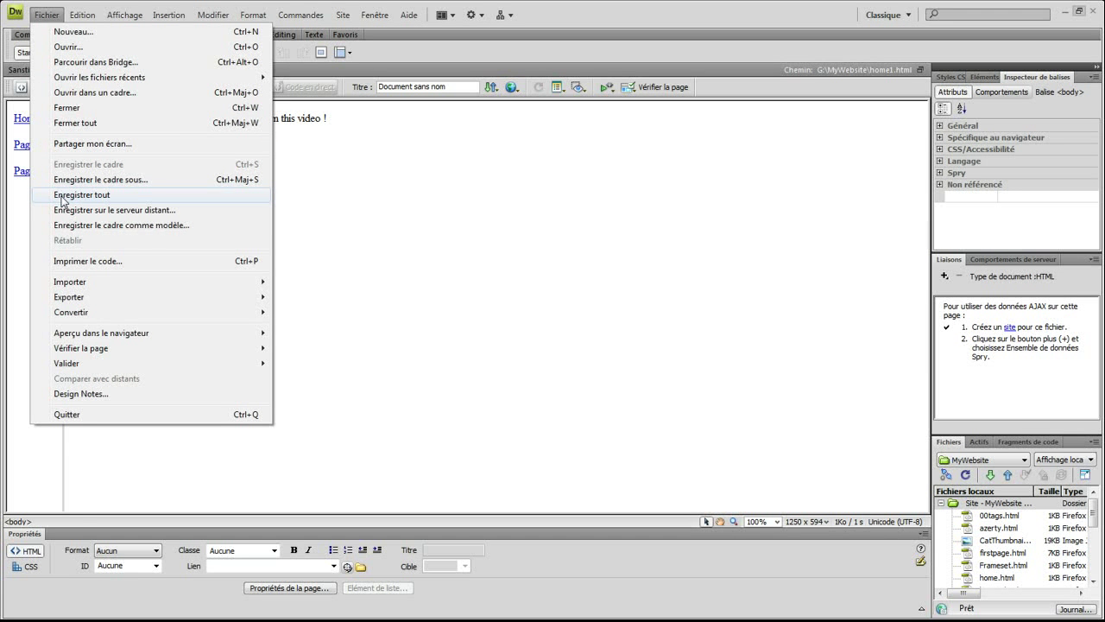
pyautogui.click(62, 197)
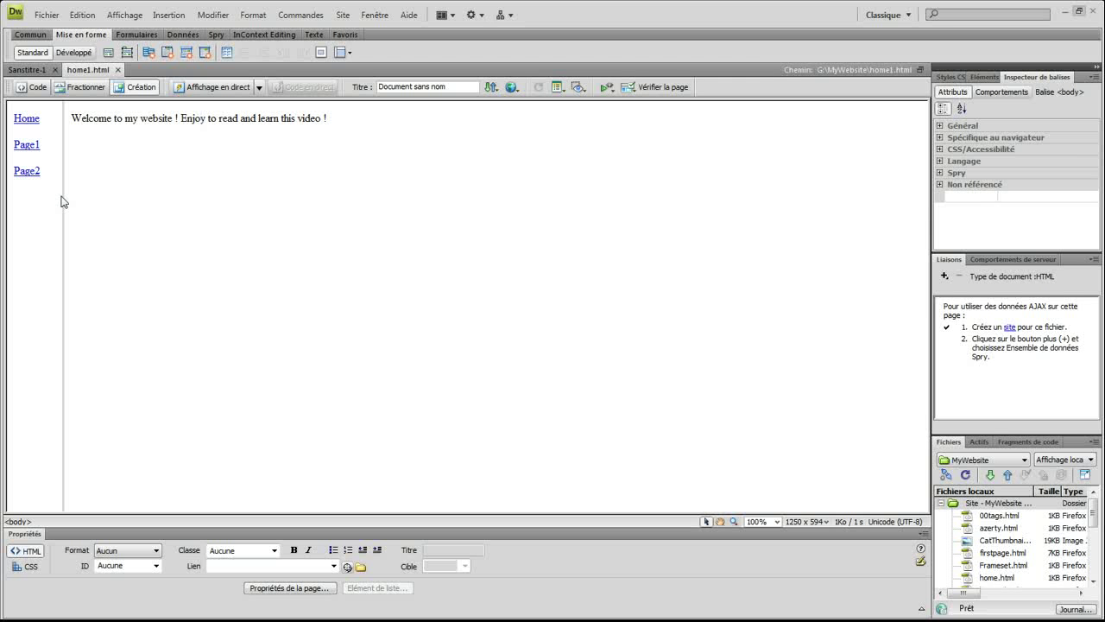
pyautogui.press('F12')
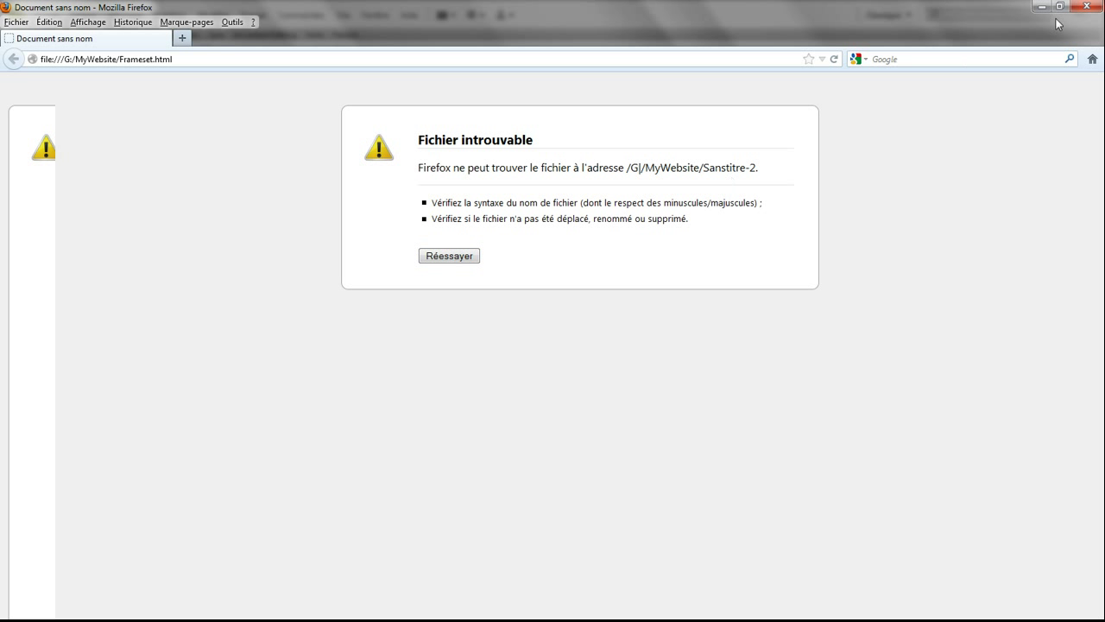
pyautogui.click(1088, 7)
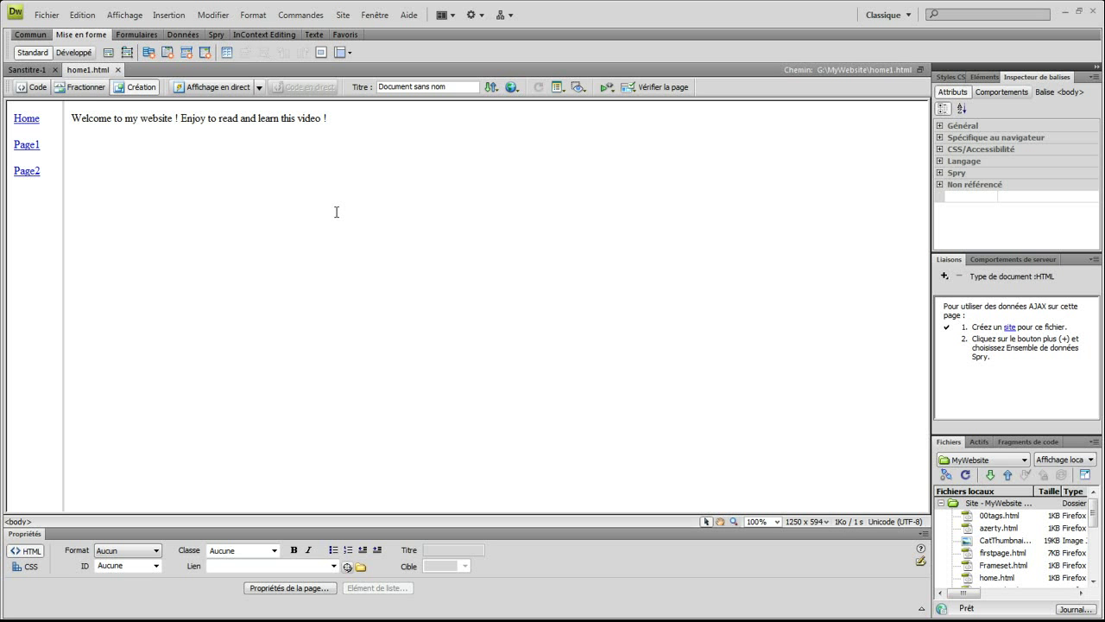
# Show code and design together and examine the HTML of the frameset, the menu page and the home page.
pyautogui.click(78, 90)
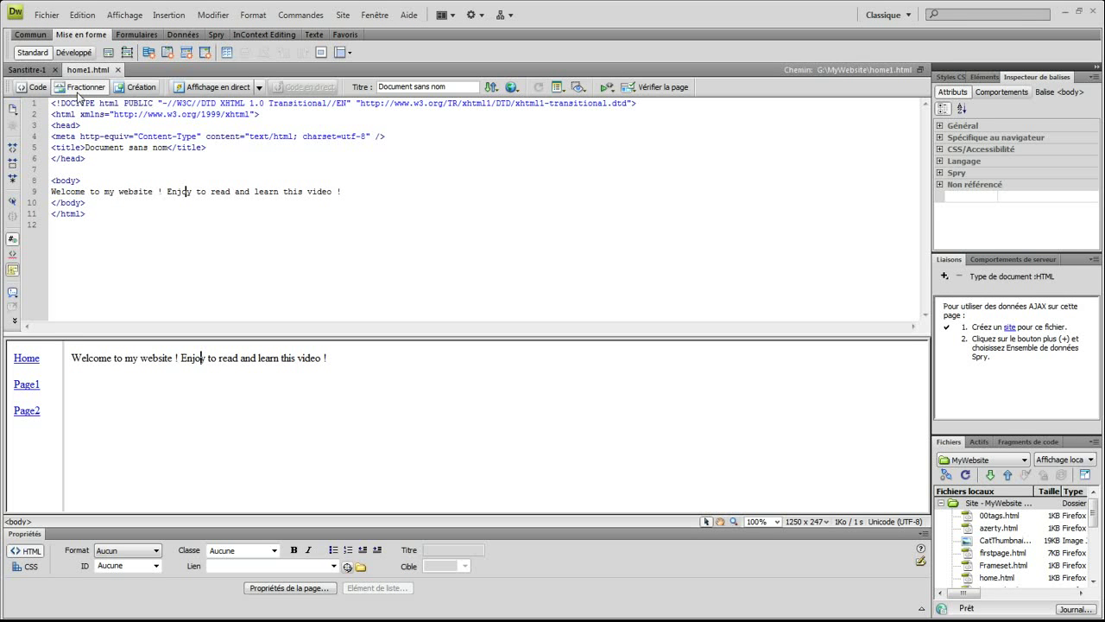
pyautogui.click(64, 368)
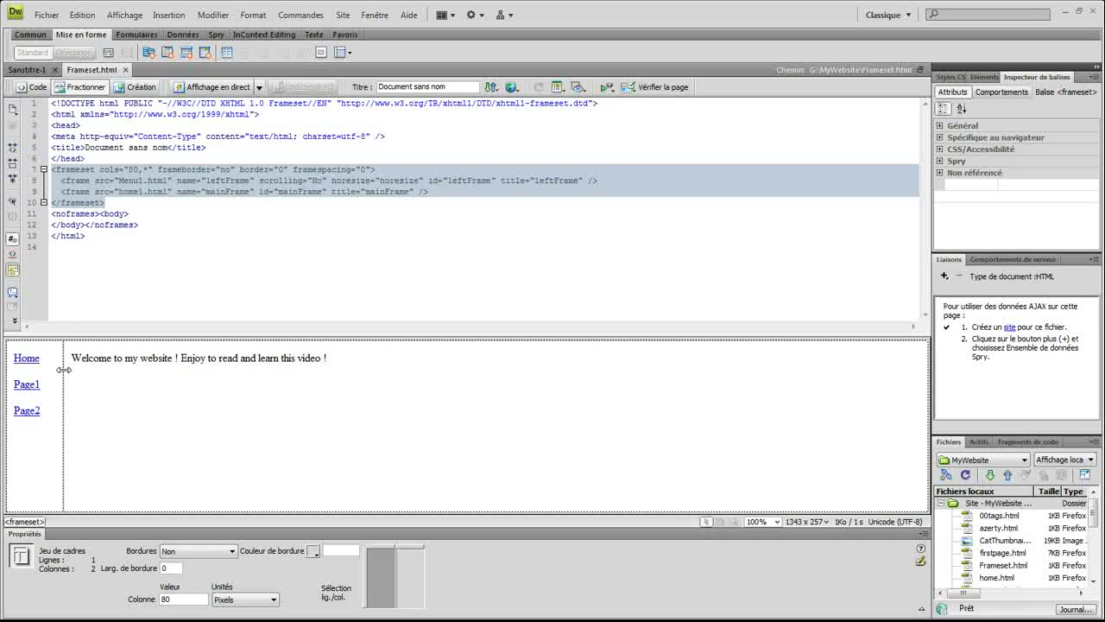
pyautogui.click(48, 366)
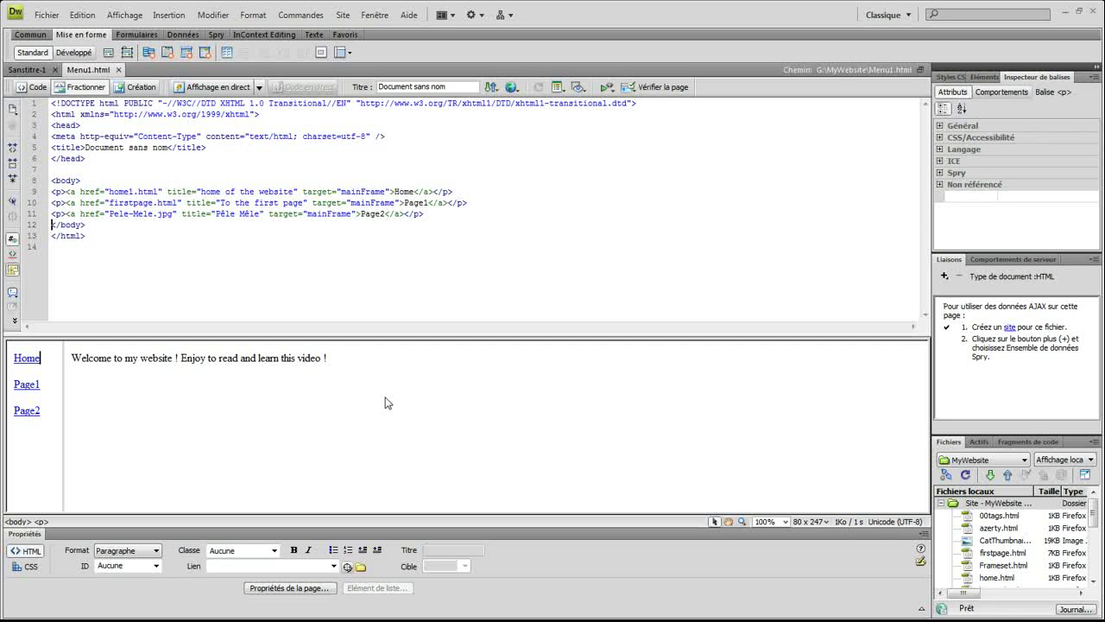
pyautogui.click(292, 396)
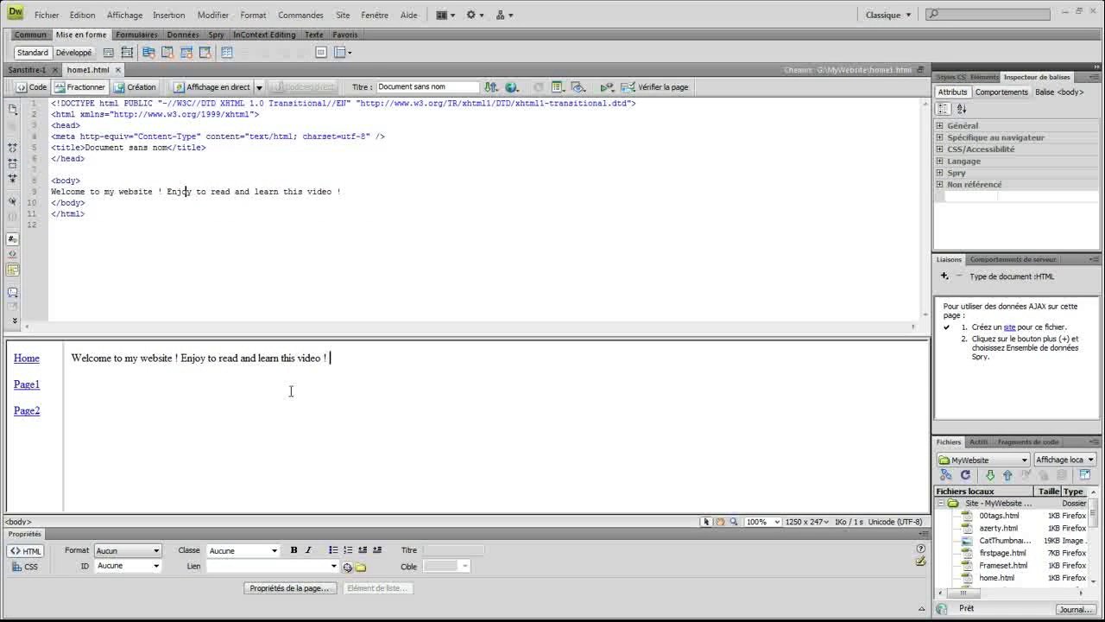
# Select the whole frameset, preview it in Firefox once more, and close the browser.
pyautogui.click(63, 379)
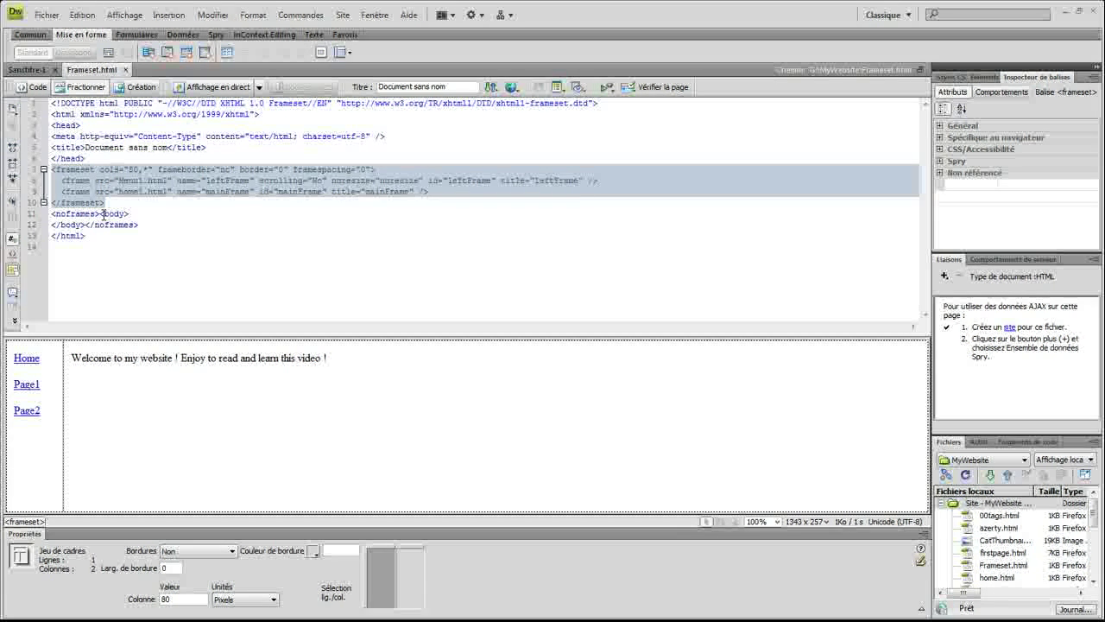
pyautogui.press('F12')
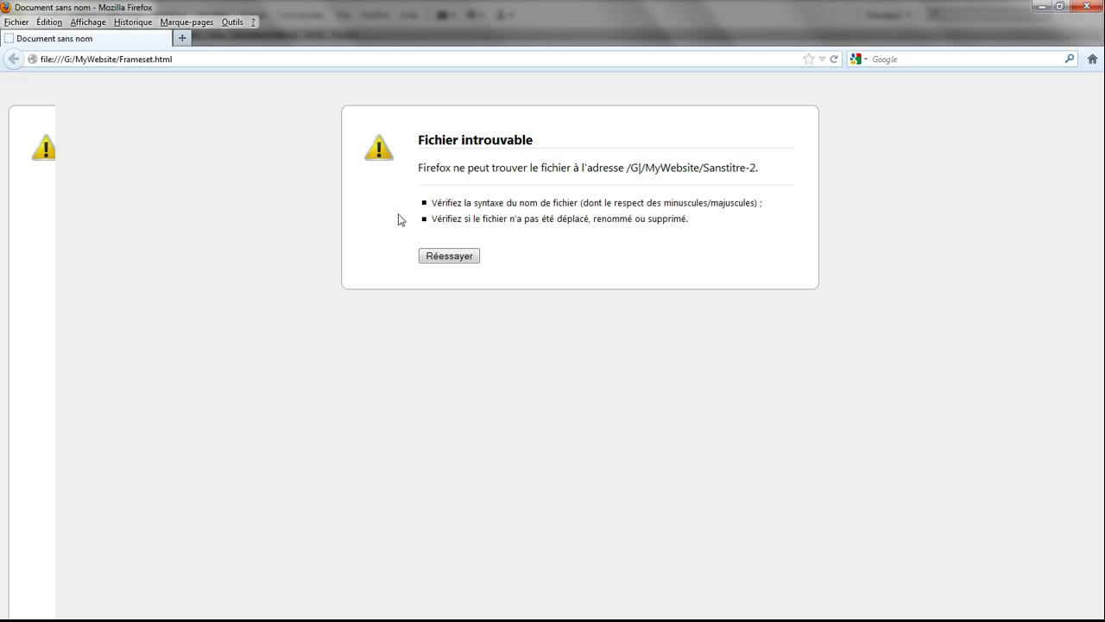
pyautogui.click(1087, 6)
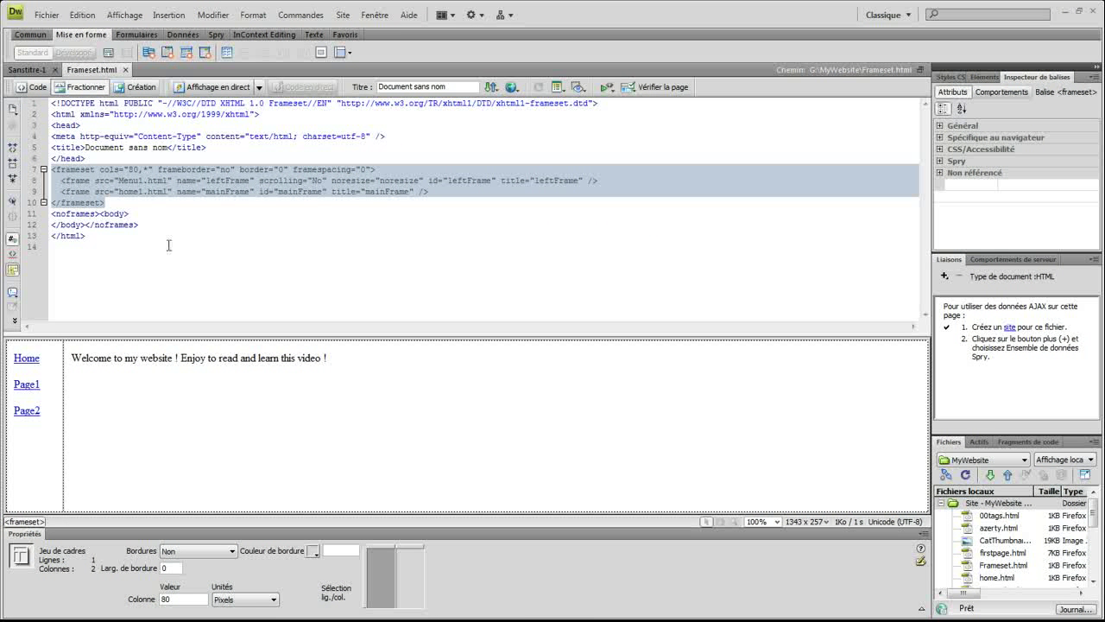
# Return to the design-only view and save the frameset under the new name Frameset1.html in the MyWebsite folder.
pyautogui.click(139, 88)
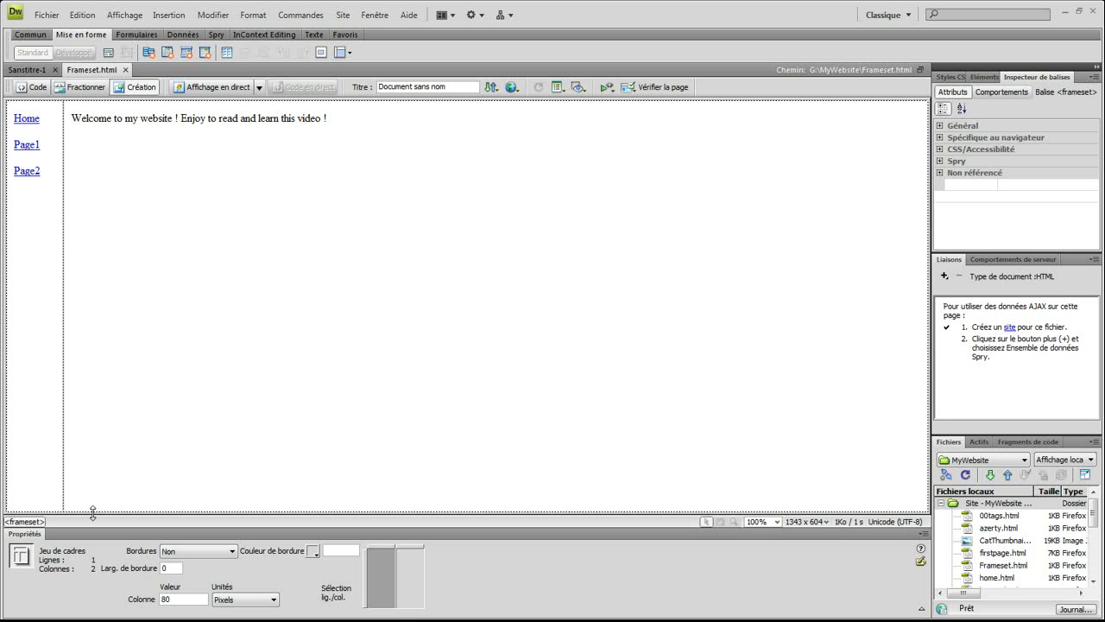
pyautogui.click(47, 15)
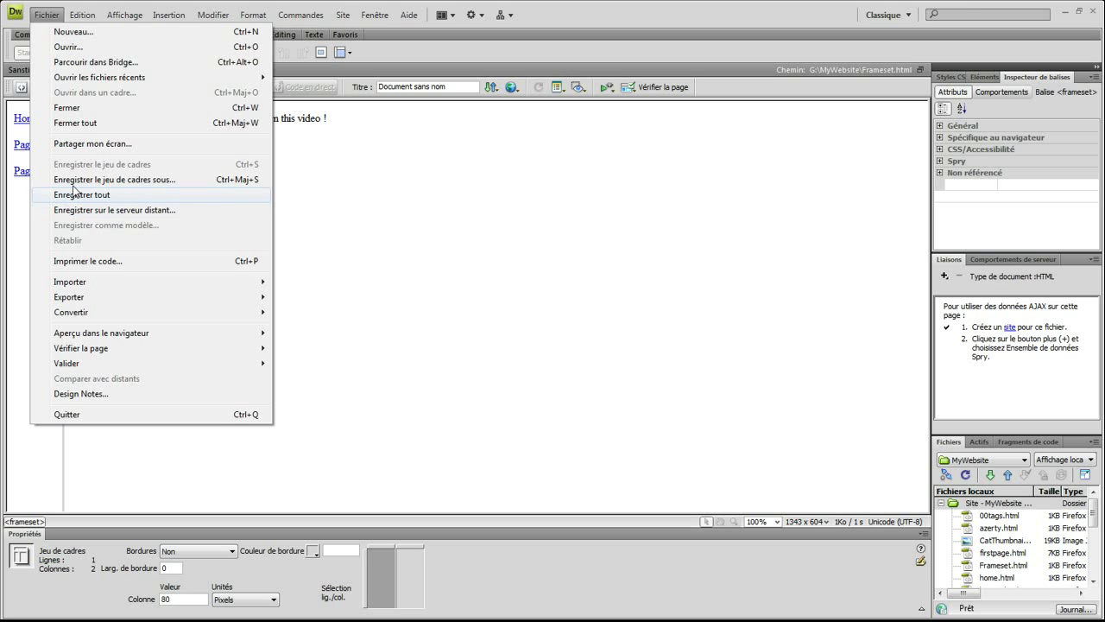
pyautogui.click(77, 180)
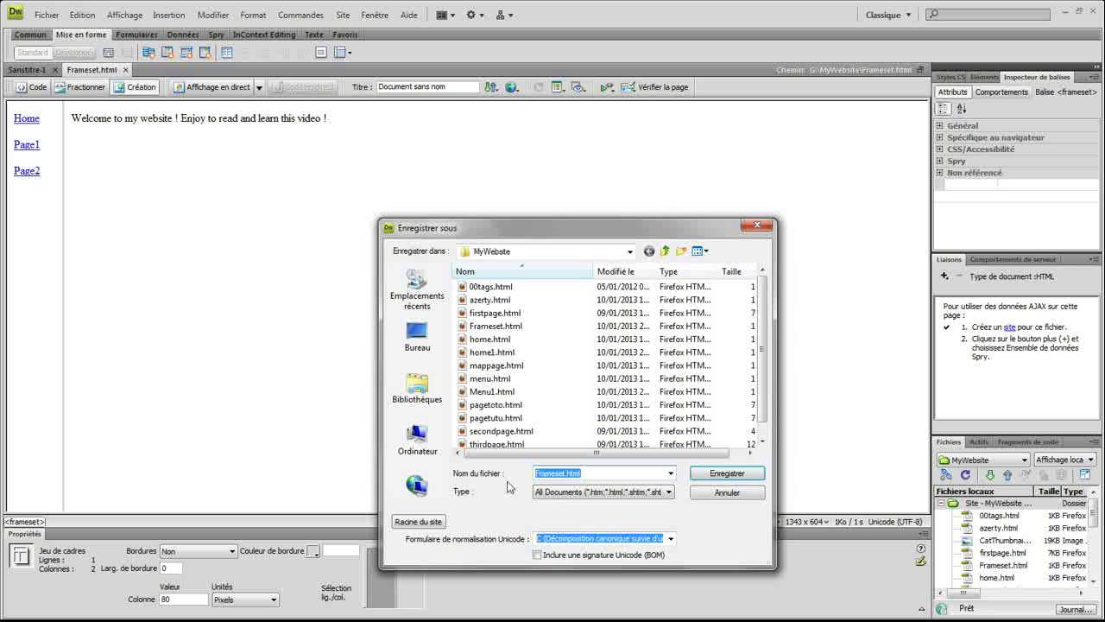
pyautogui.click(566, 474)
pyautogui.write('1')
pyautogui.click(721, 473)
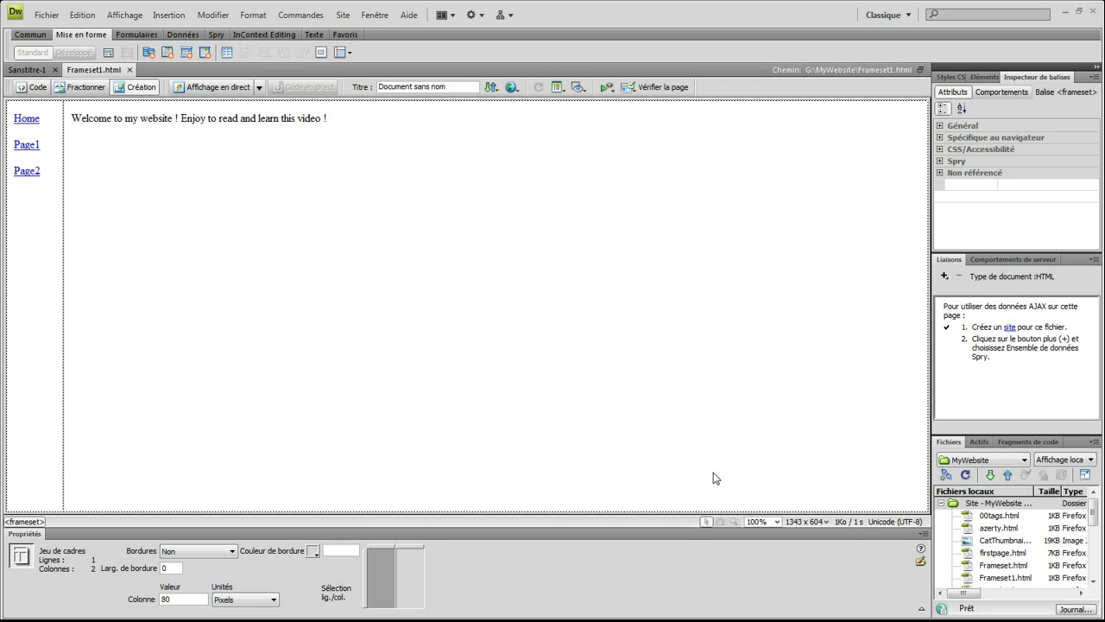
# Preview Frameset1.html in Firefox, test the Home, Page1 and Page2 links in the main frame, and close the browser.
pyautogui.press('F12')
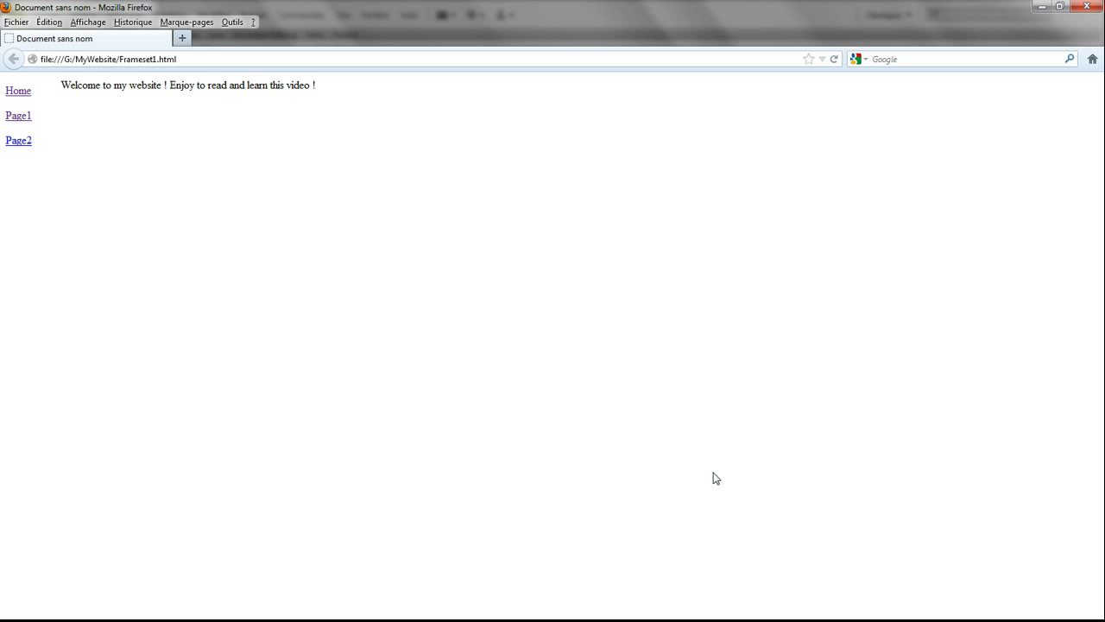
pyautogui.click(18, 93)
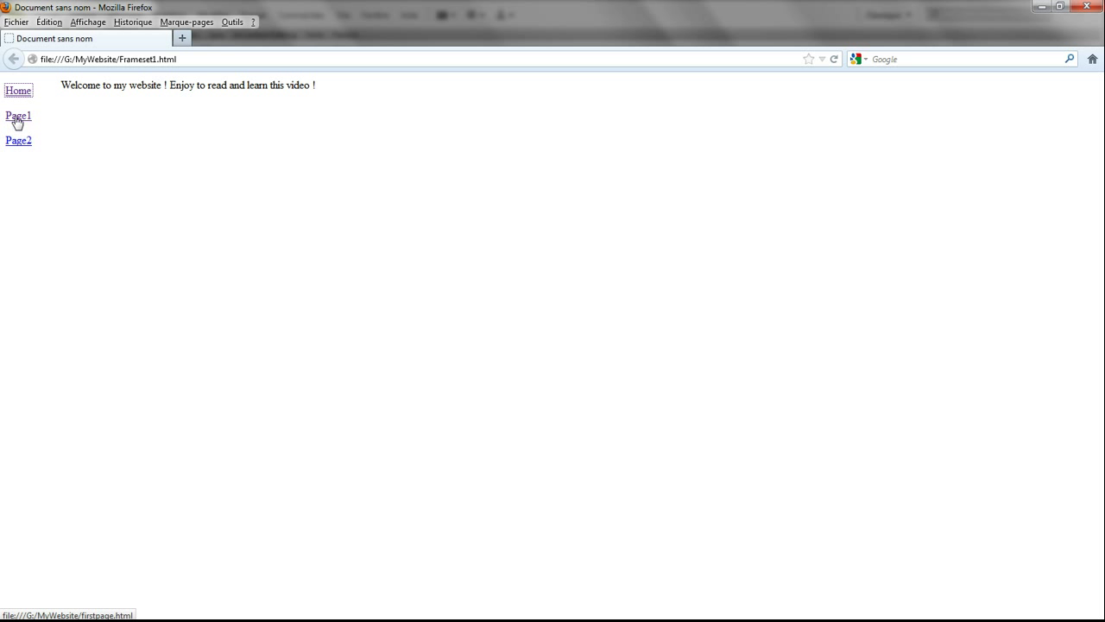
pyautogui.click(17, 118)
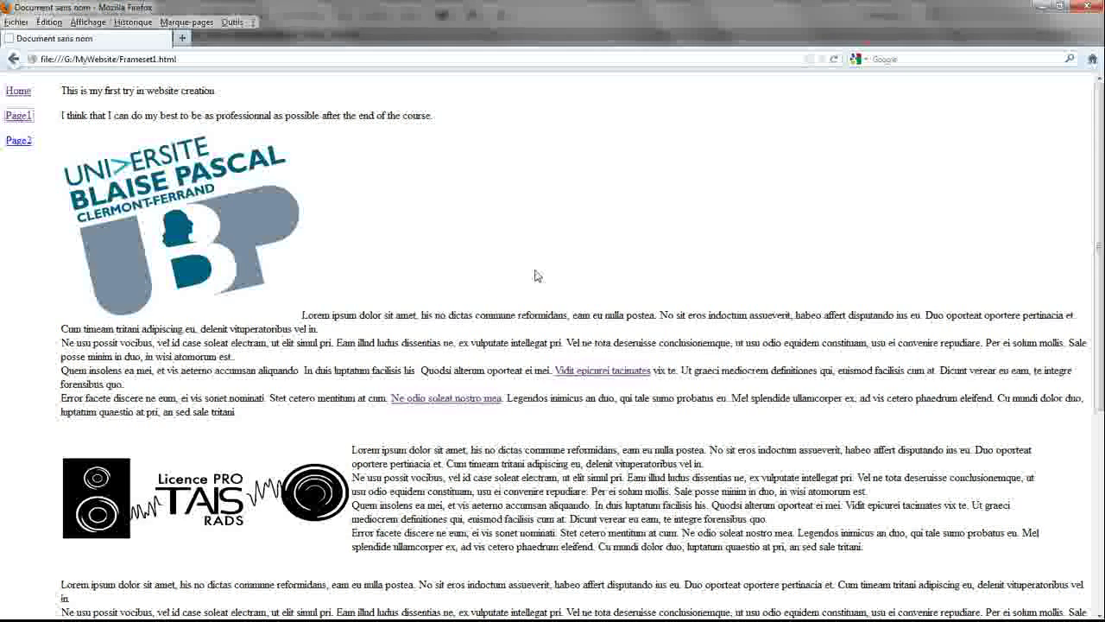
pyautogui.click(18, 145)
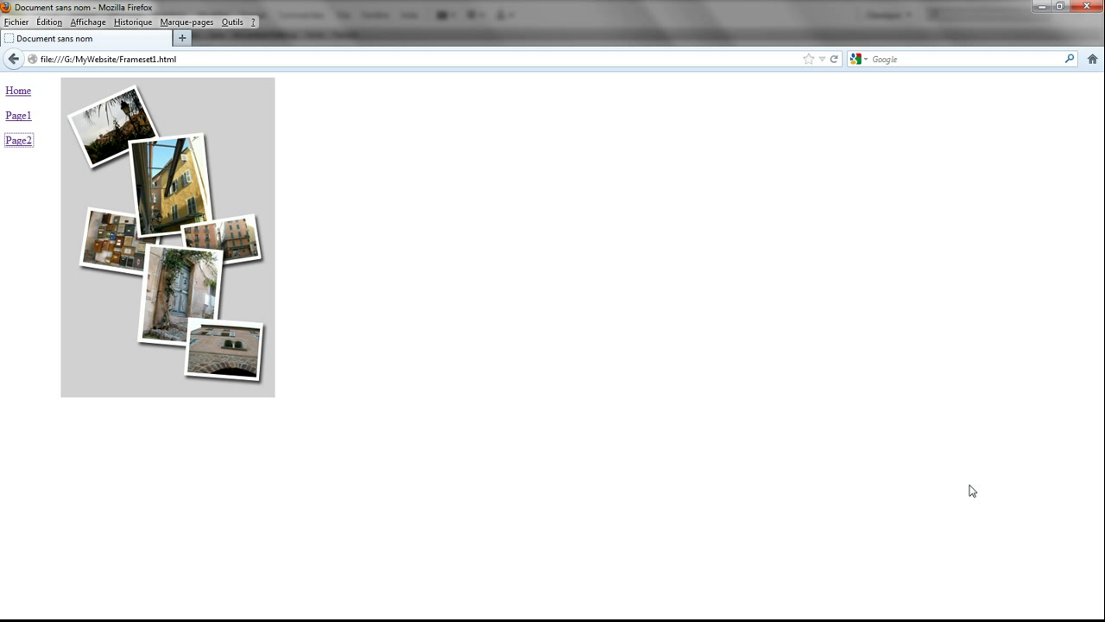
pyautogui.click(1086, 8)
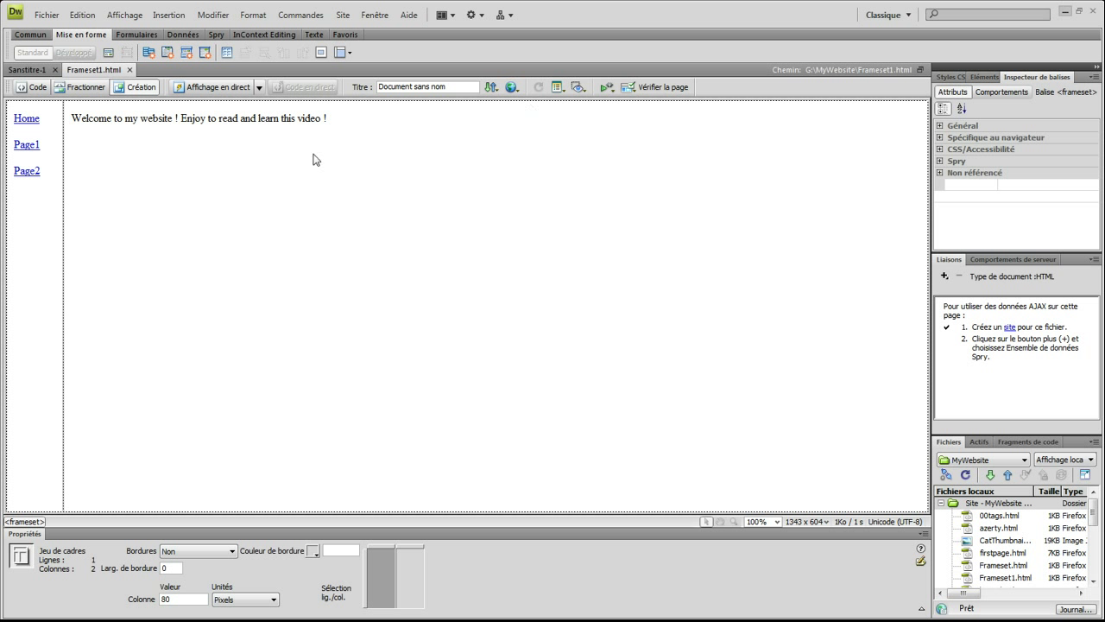
# Display the frameset's code alongside the design and start a new line after the opening body tag inside noframes.
pyautogui.click(78, 93)
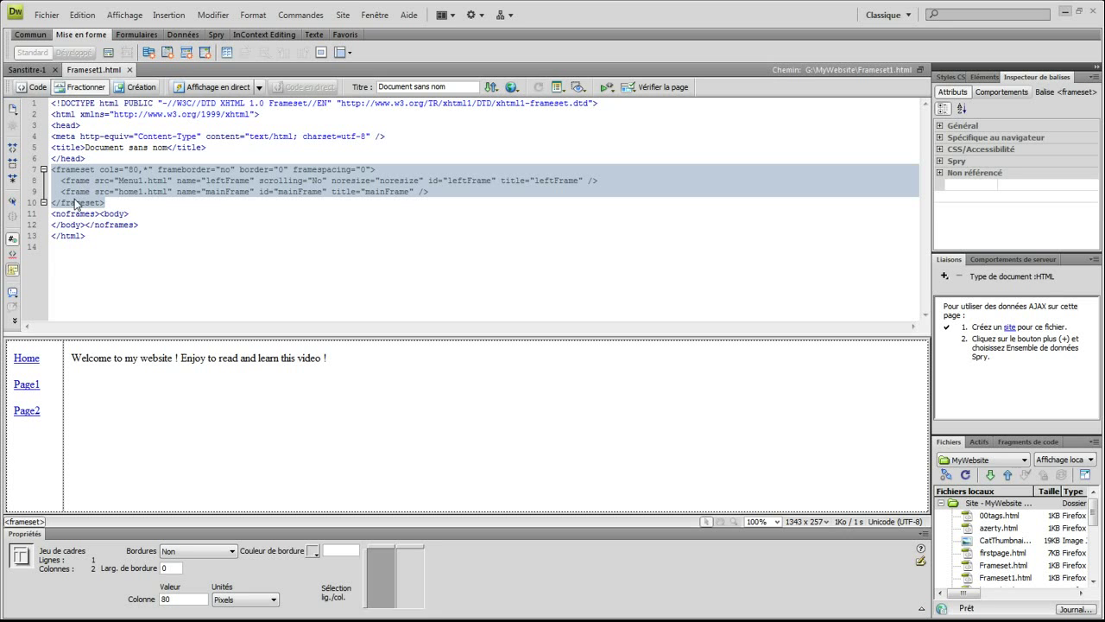
pyautogui.click(49, 369)
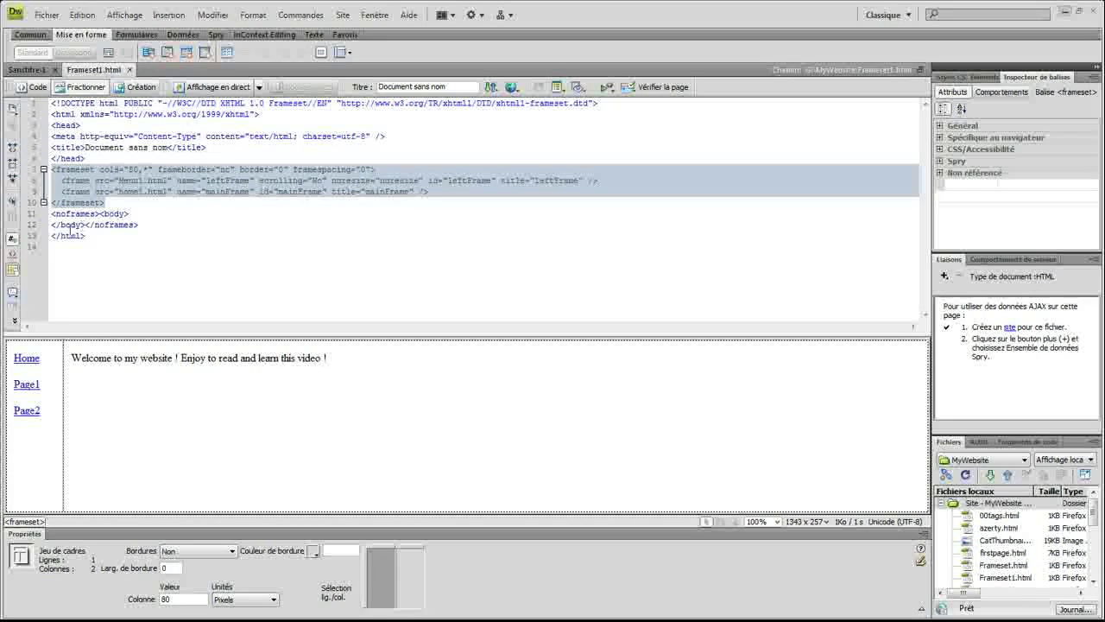
pyautogui.click(130, 217)
pyautogui.press('Return')
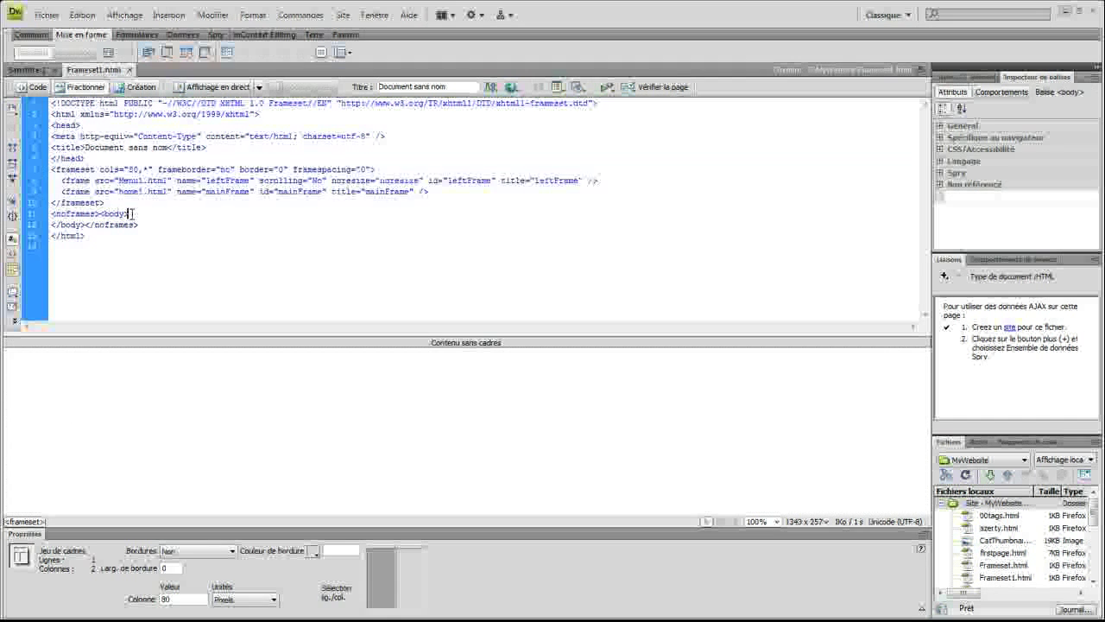